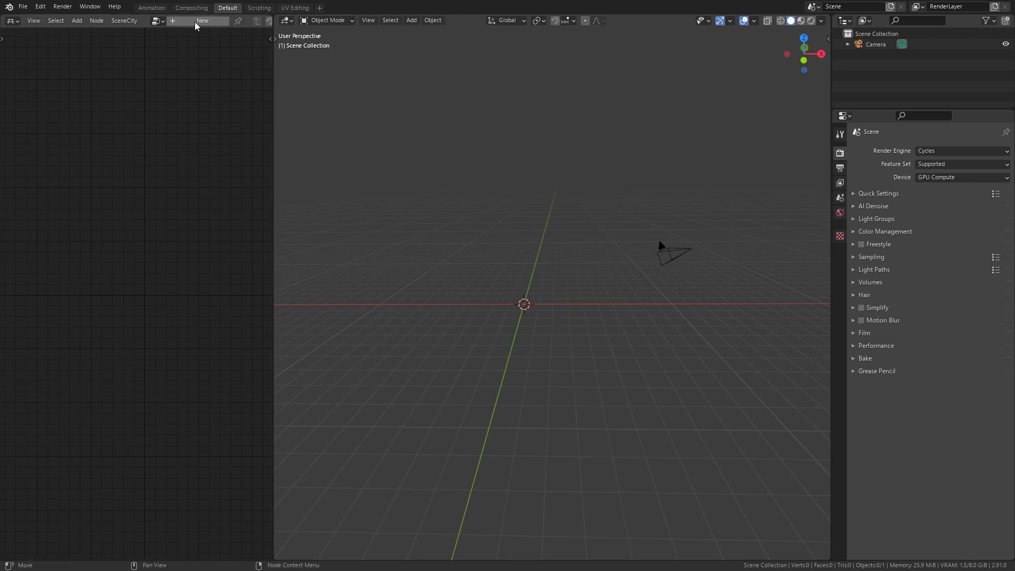
# Switch the area to the SceneCity node editor and create a node tree named 'City'
pyautogui.click(13, 20)
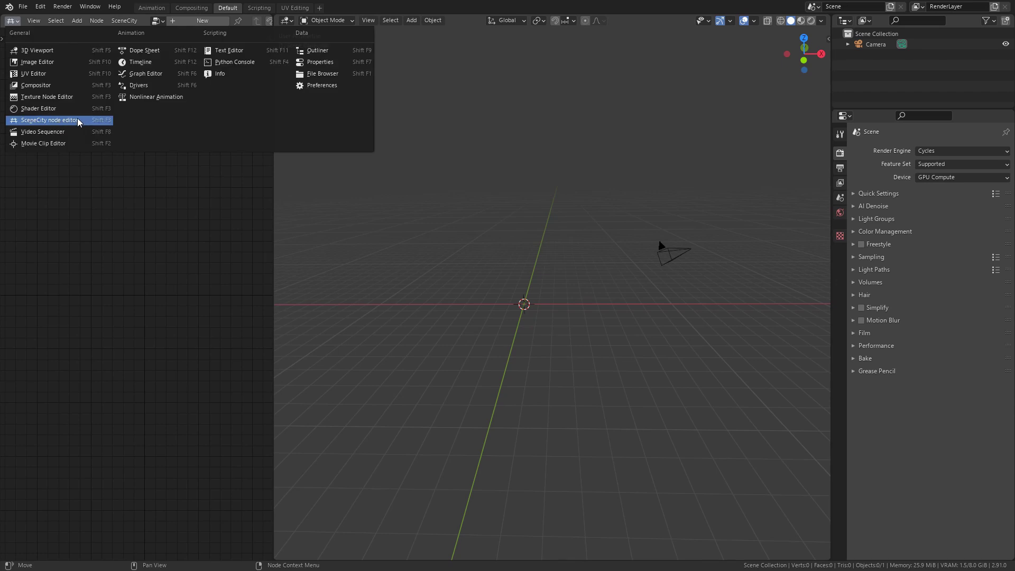
pyautogui.click(78, 119)
pyautogui.click(191, 22)
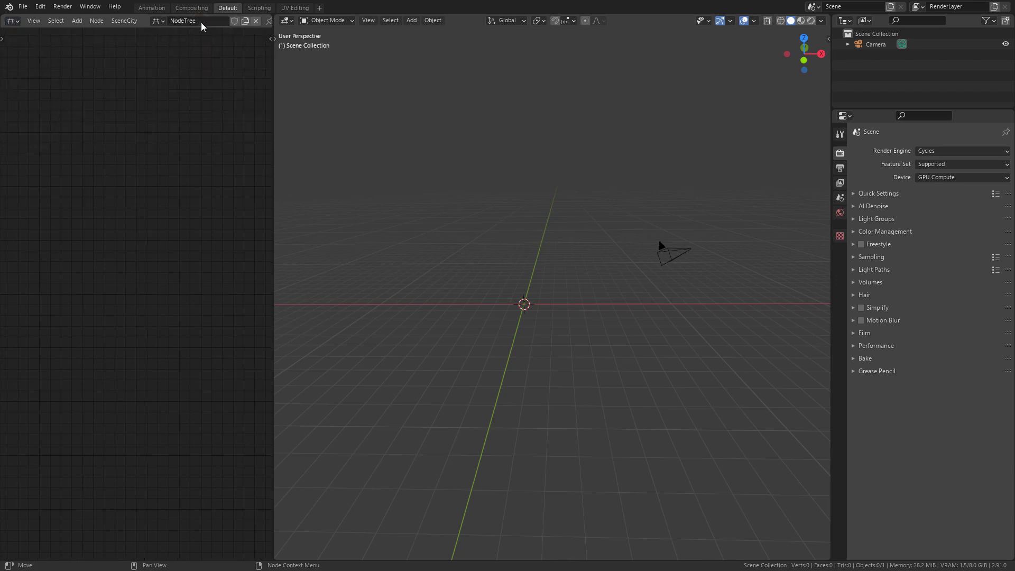
pyautogui.write('City')
pyautogui.press('Return')
# Bring up the list of nodes that can be added to the City tree
pyautogui.click(77, 21)
pyautogui.click(82, 23)
pyautogui.click(77, 20)
pyautogui.hotkey('shift', 'a')
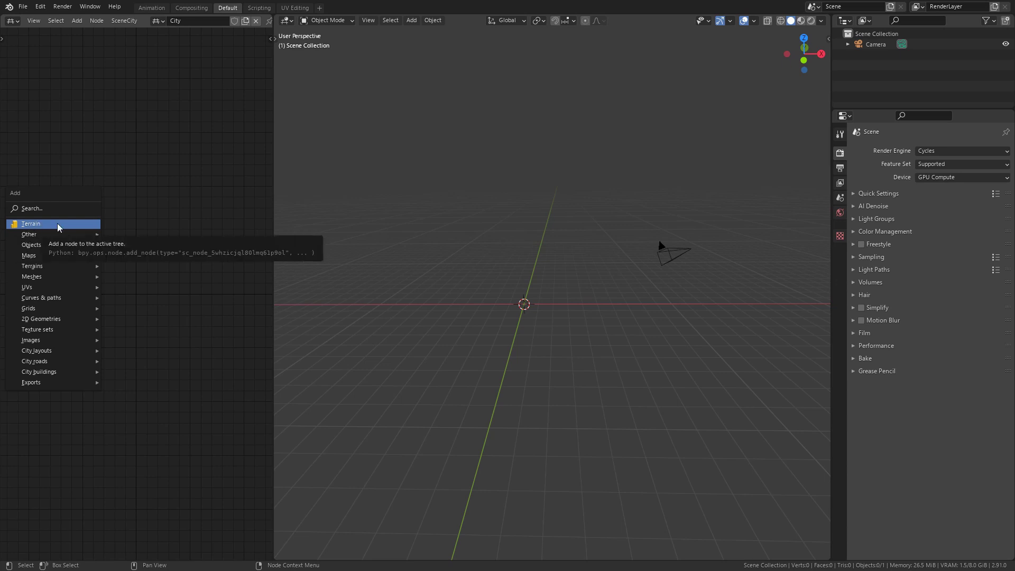
# Pick Terrain from the Add menu and place the node in the editor
pyautogui.click(57, 223)
pyautogui.click(265, 280)
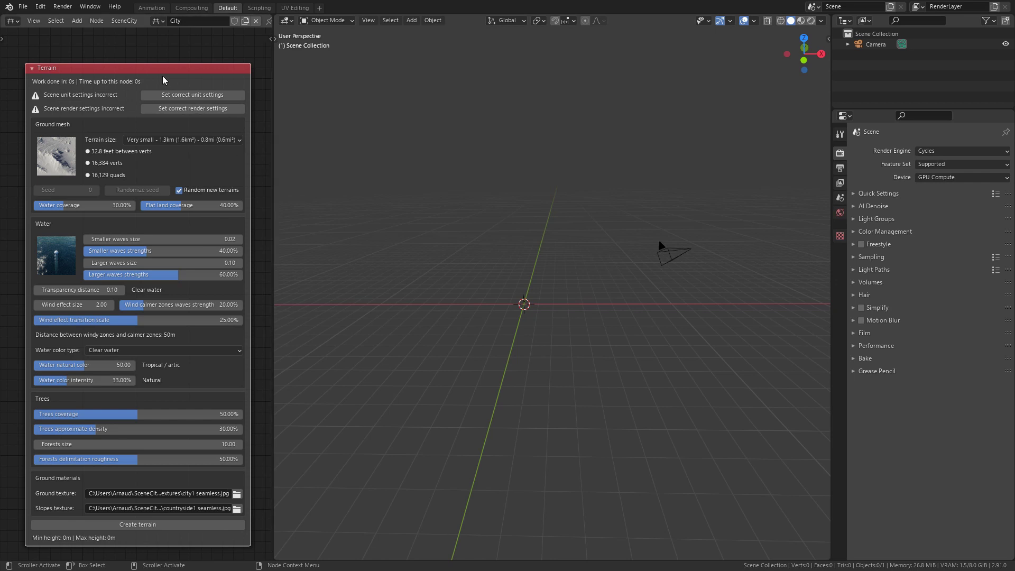
# Apply the Terrain node's metric unit settings, then generate a first terrain with water and trees
pyautogui.moveTo(155, 71); pyautogui.dragTo(156, 59)
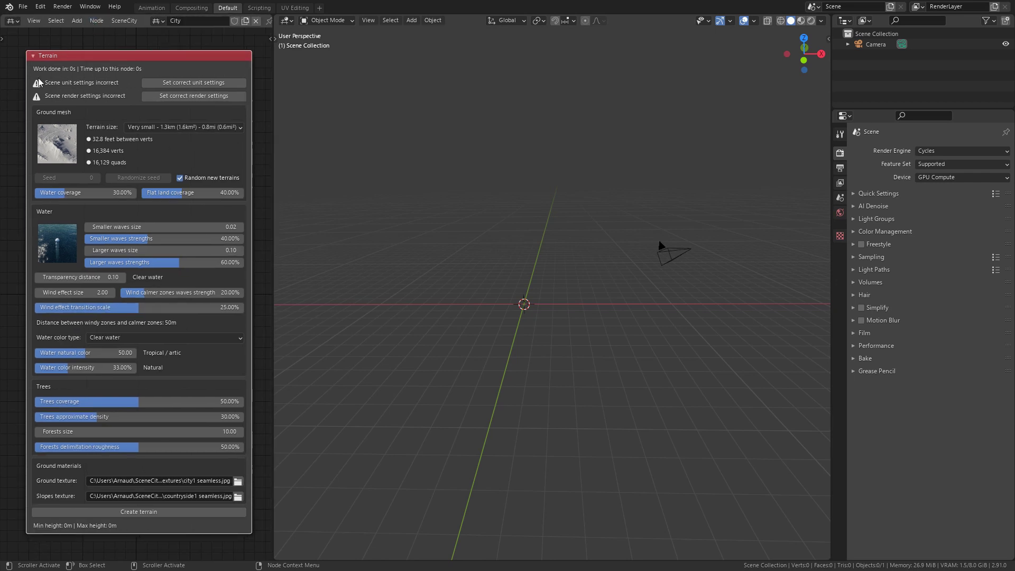
pyautogui.moveTo(13, 180); pyautogui.dragTo(14, 184, button='middle')
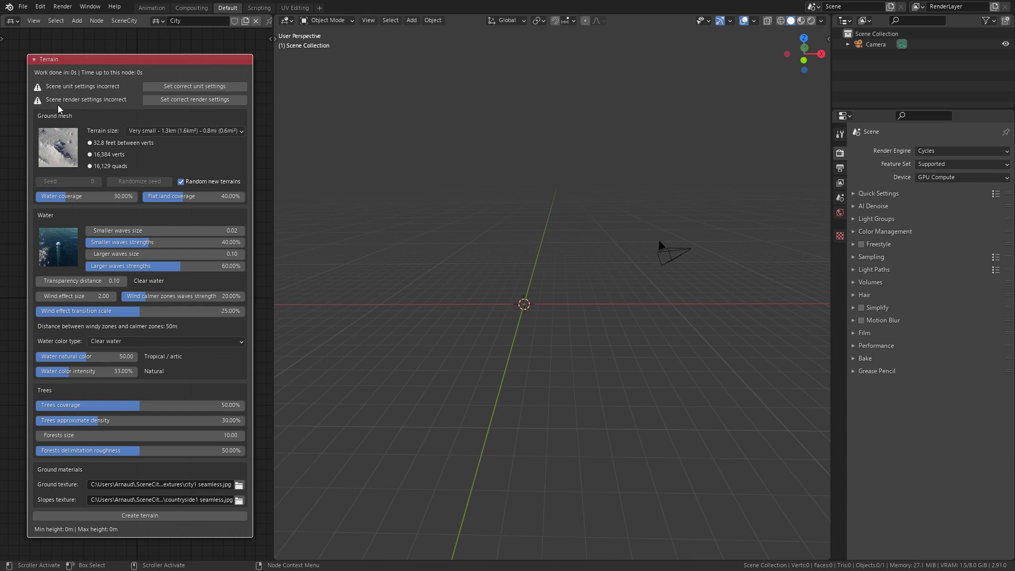
pyautogui.click(152, 86)
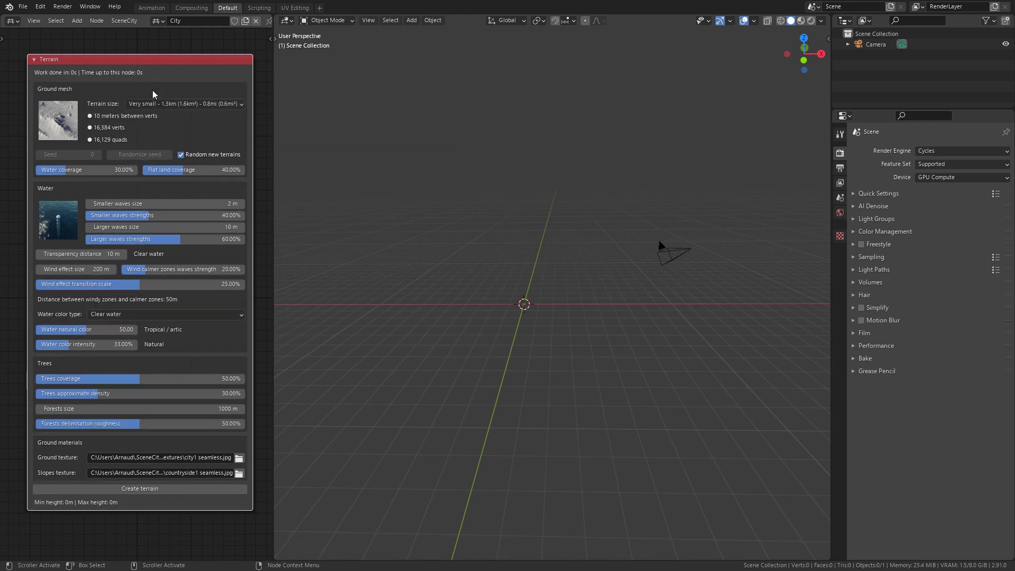
pyautogui.scroll(1, 153, 90)
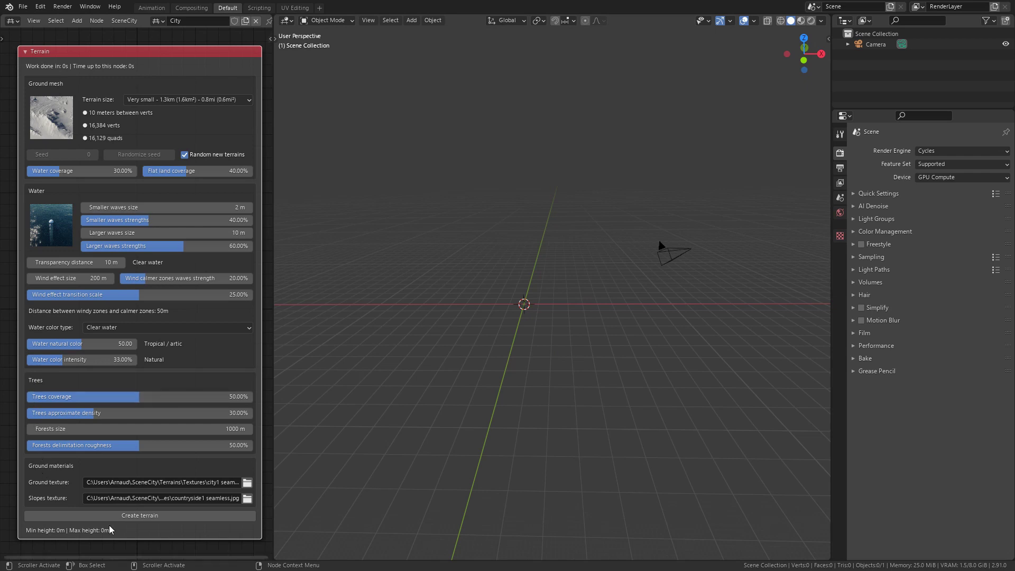
pyautogui.click(154, 516)
# Show the system console and generate several new random terrains
pyautogui.moveTo(683, 259); pyautogui.dragTo(640, 274, button='middle')
pyautogui.click(217, 100)
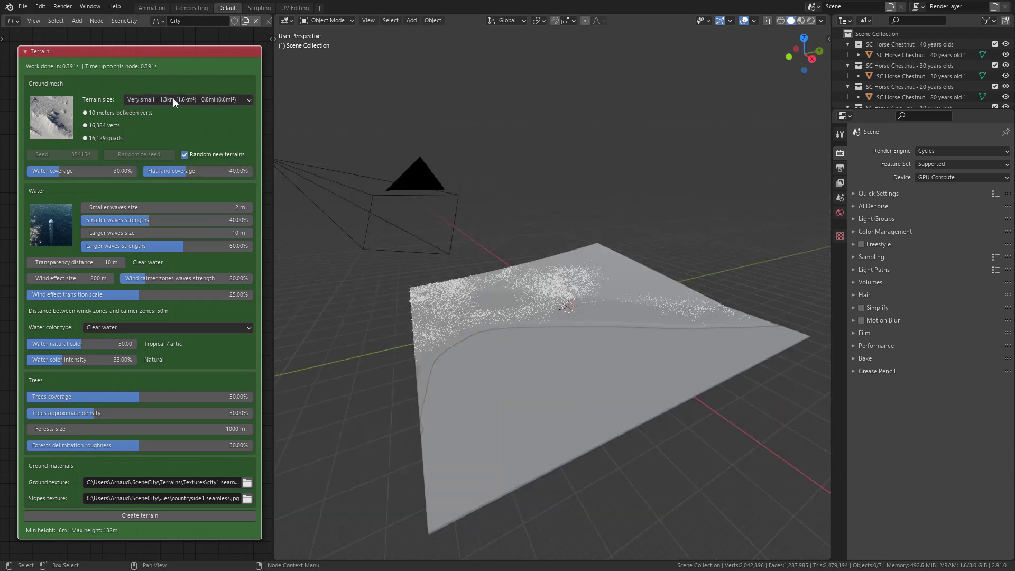
pyautogui.click(90, 6)
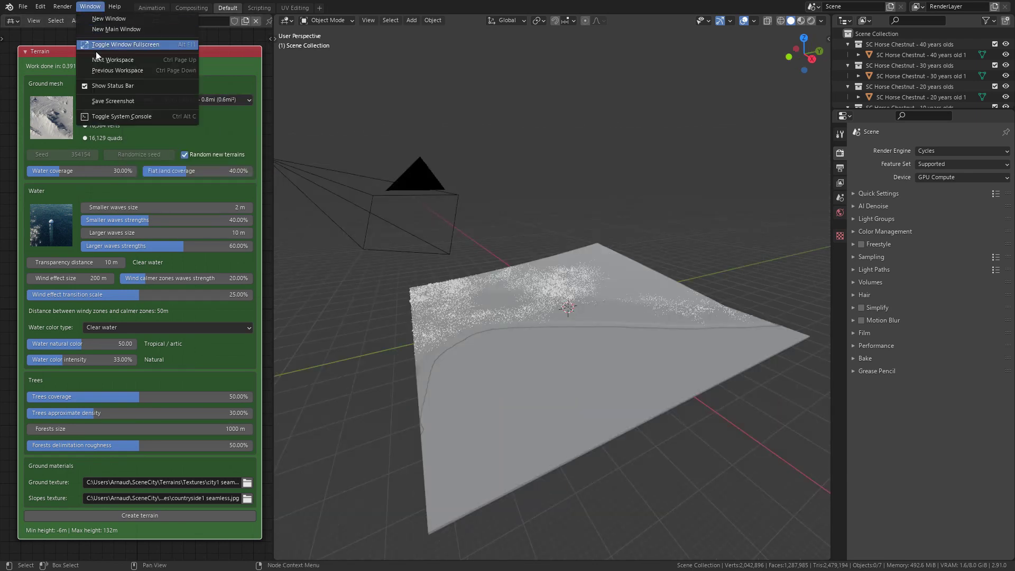
pyautogui.click(113, 118)
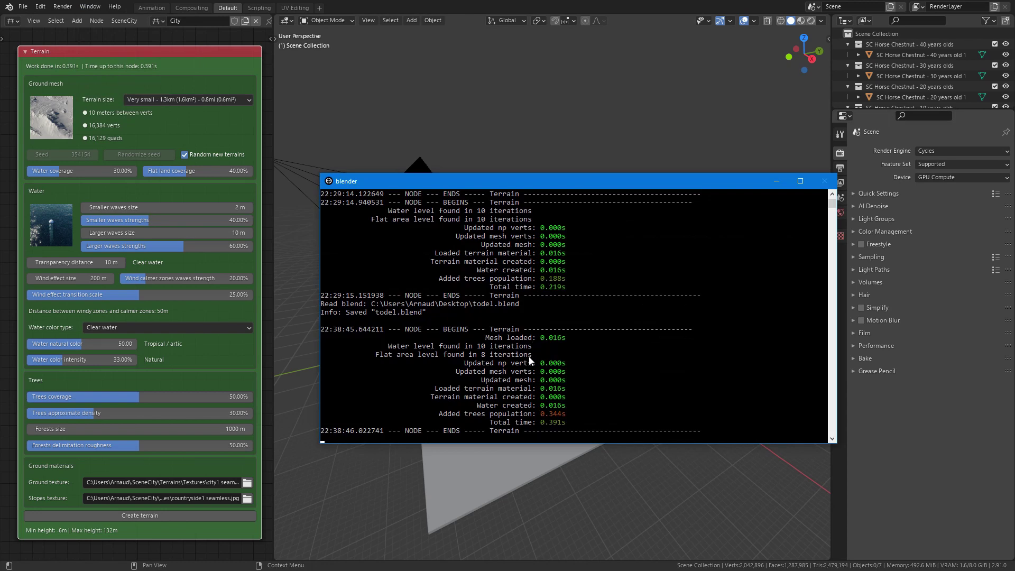
pyautogui.click(217, 515)
pyautogui.click(217, 516)
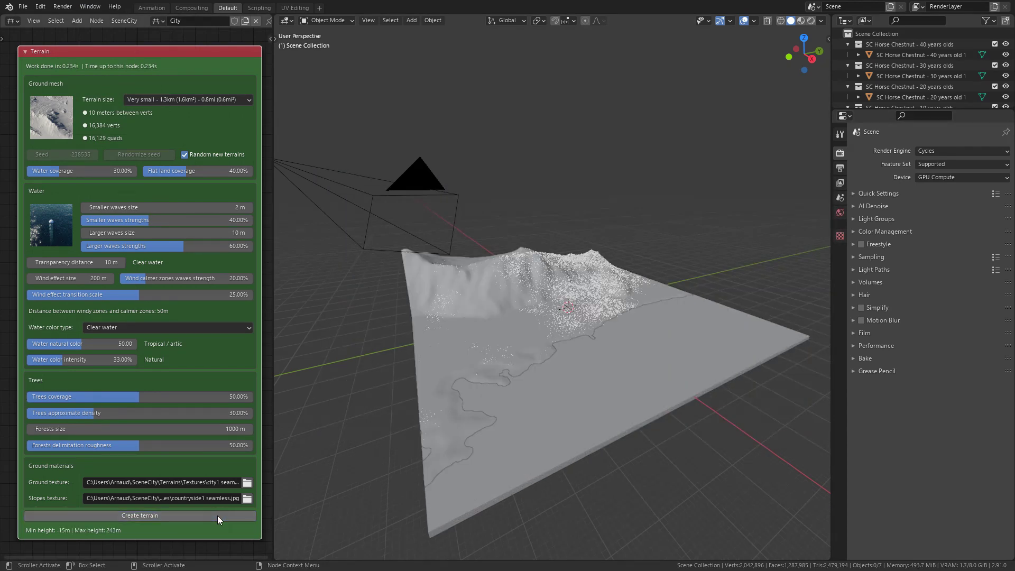
pyautogui.click(217, 515)
pyautogui.click(217, 516)
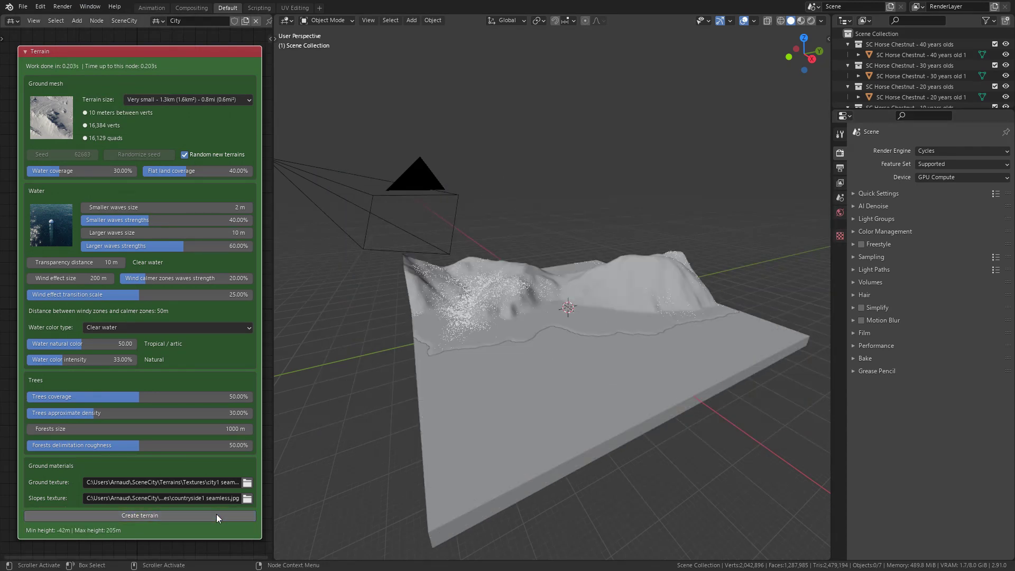
# Turn off Random new terrains, then change the seed and regenerate until a tall mountain appears
pyautogui.click(184, 154)
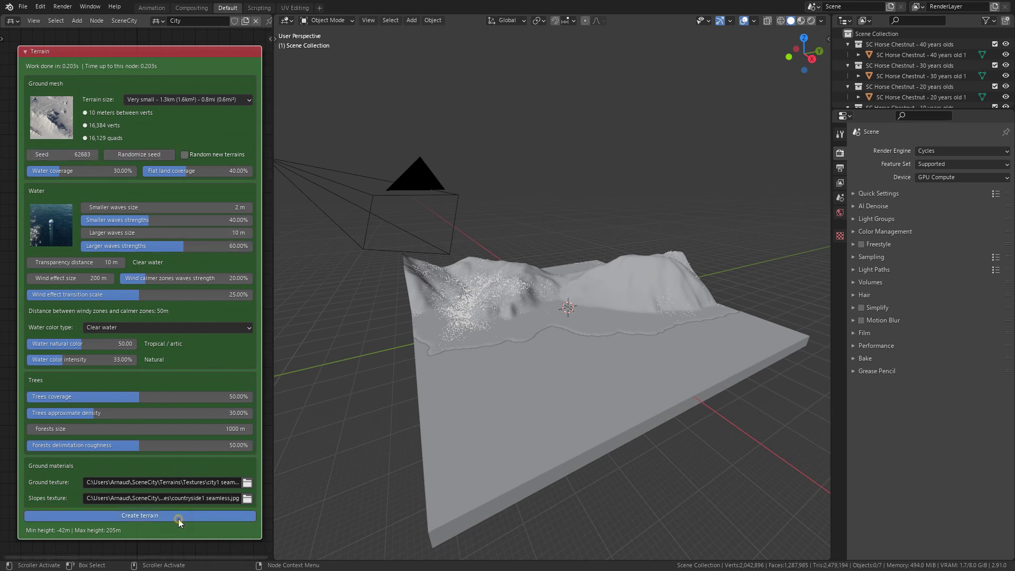
pyautogui.click(97, 154)
pyautogui.click(185, 515)
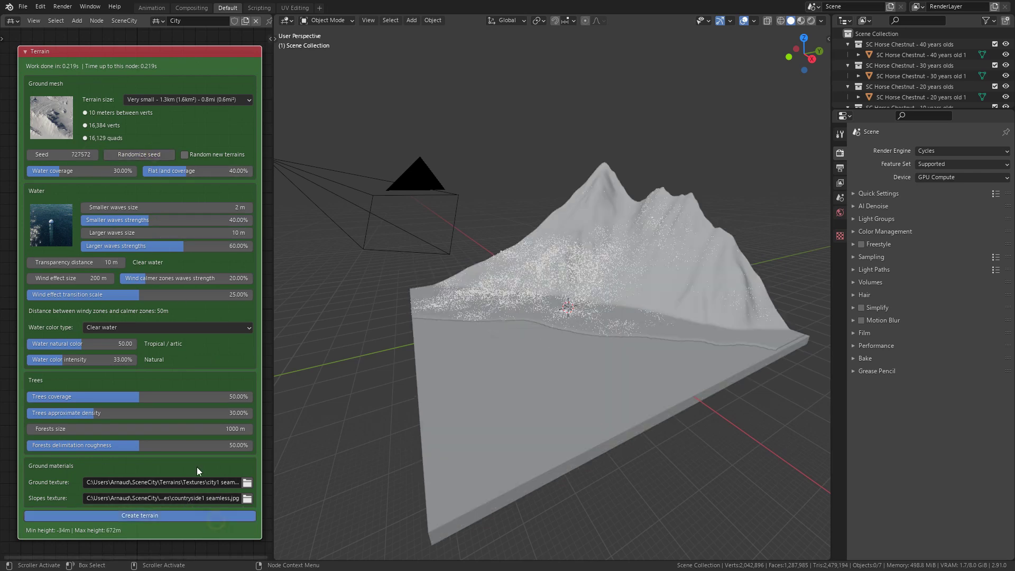
pyautogui.click(125, 154)
pyautogui.click(176, 519)
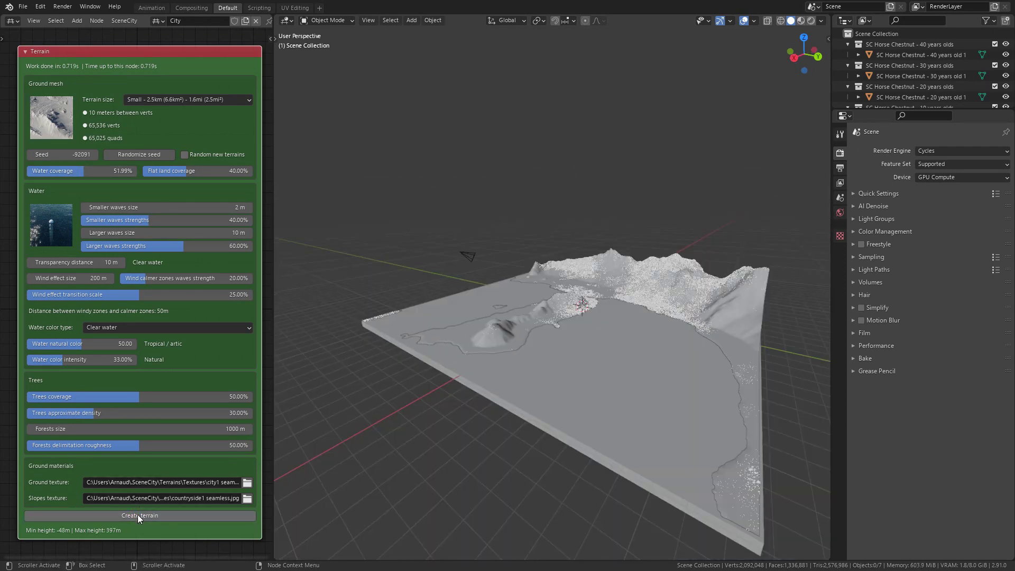
# Raise water coverage to about 47% and regenerate the terrain
pyautogui.click(137, 515)
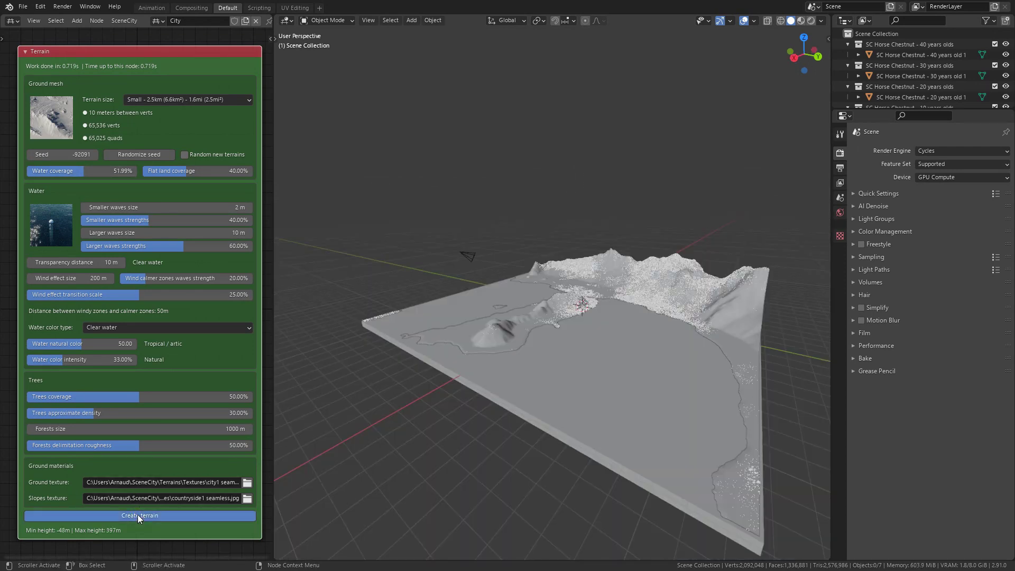
pyautogui.moveTo(614, 358); pyautogui.dragTo(560, 385, button='middle')
pyautogui.moveTo(116, 171); pyautogui.dragTo(126, 171)
pyautogui.click(146, 514)
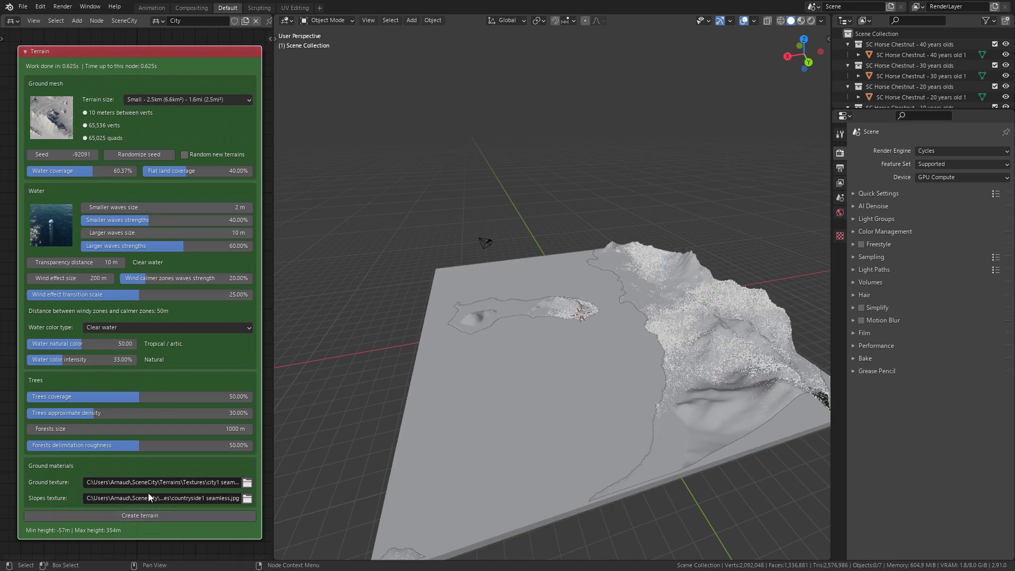
# Raise flat land coverage to about 38% and regenerate the terrain
pyautogui.moveTo(519, 396); pyautogui.dragTo(495, 365, button='middle')
pyautogui.click(174, 516)
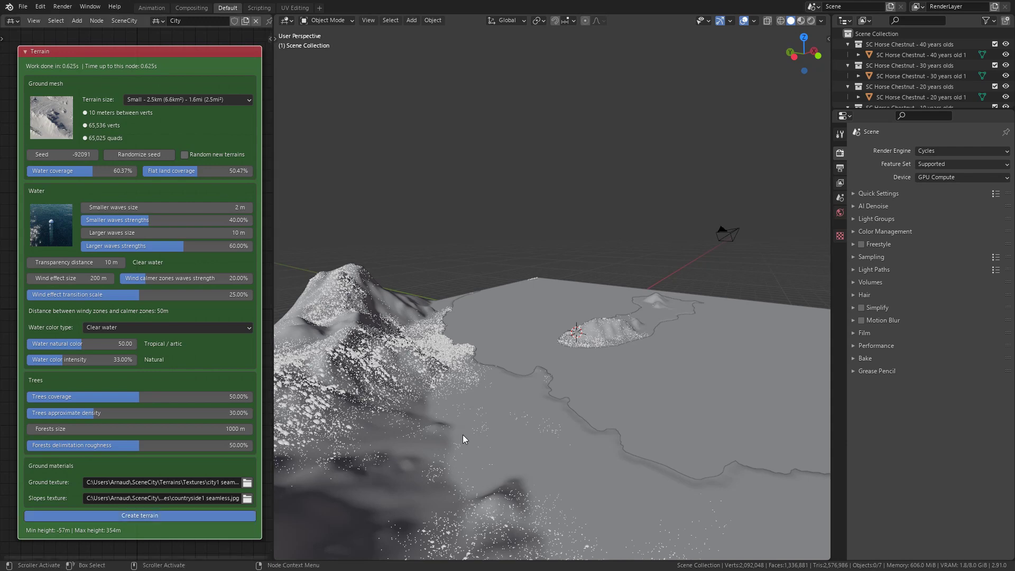
pyautogui.moveTo(524, 389); pyautogui.dragTo(452, 341, button='middle')
pyautogui.moveTo(212, 172); pyautogui.dragTo(218, 172)
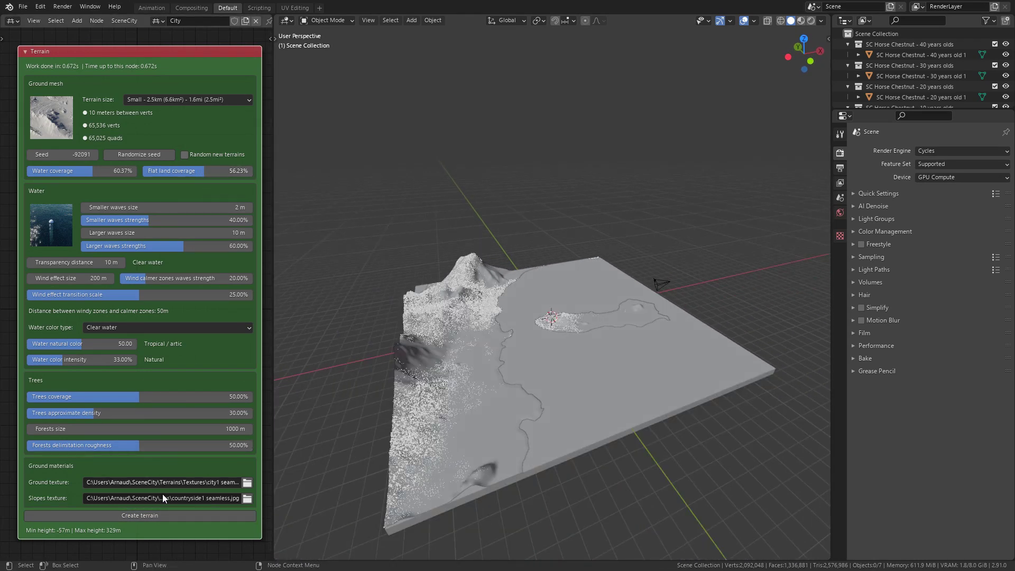
pyautogui.click(169, 515)
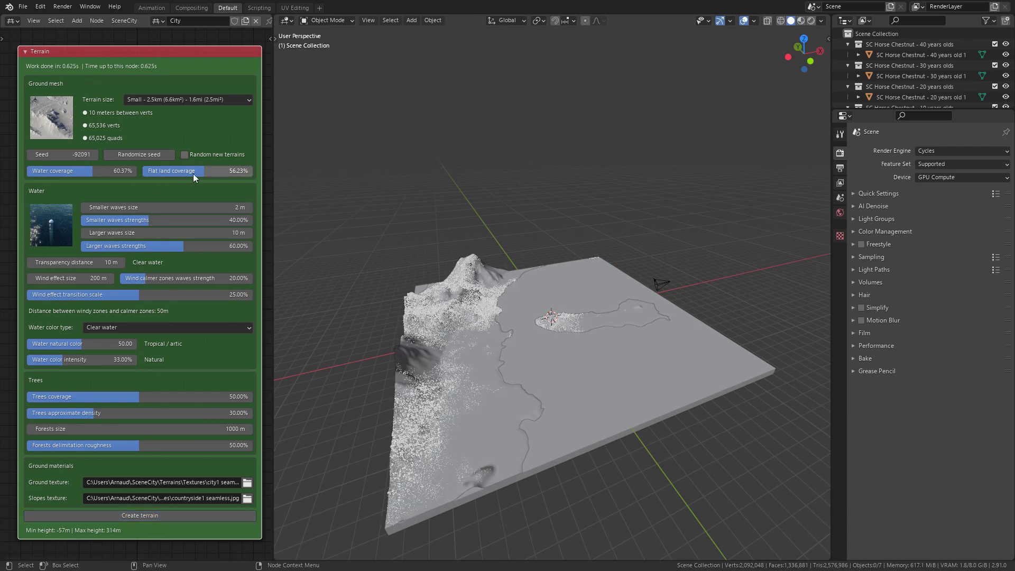
pyautogui.moveTo(192, 172); pyautogui.dragTo(208, 173)
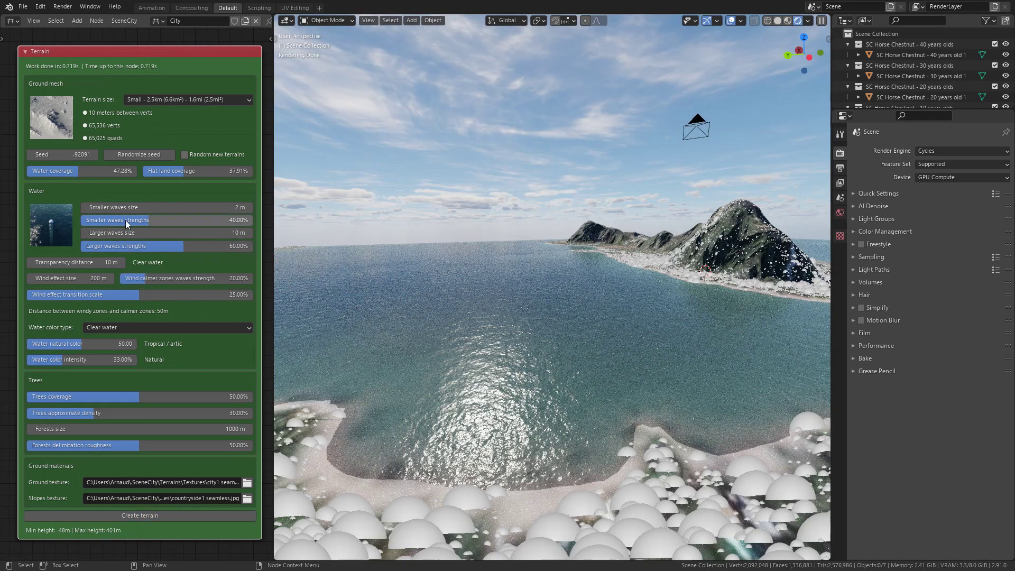
# Set smaller-wave strength to 28.22%, larger waves to 16 m at 58.65%, and transparency distance to 24 m
pyautogui.moveTo(152, 209); pyautogui.dragTo(246, 224)
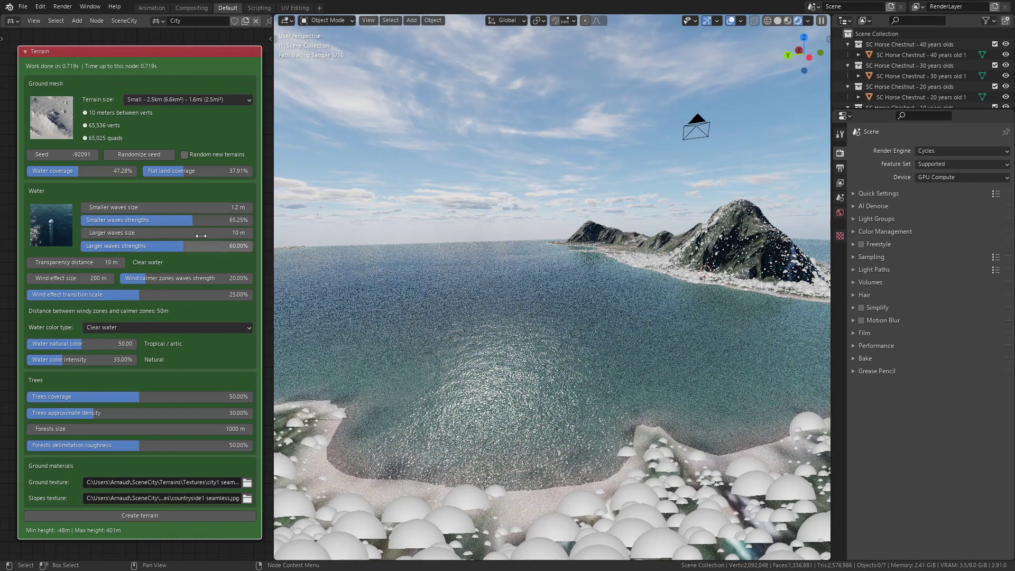
pyautogui.moveTo(212, 220)
pyautogui.mouseDown()
pyautogui.moveTo(148, 220)
pyautogui.moveTo(120, 249)
pyautogui.mouseUp()
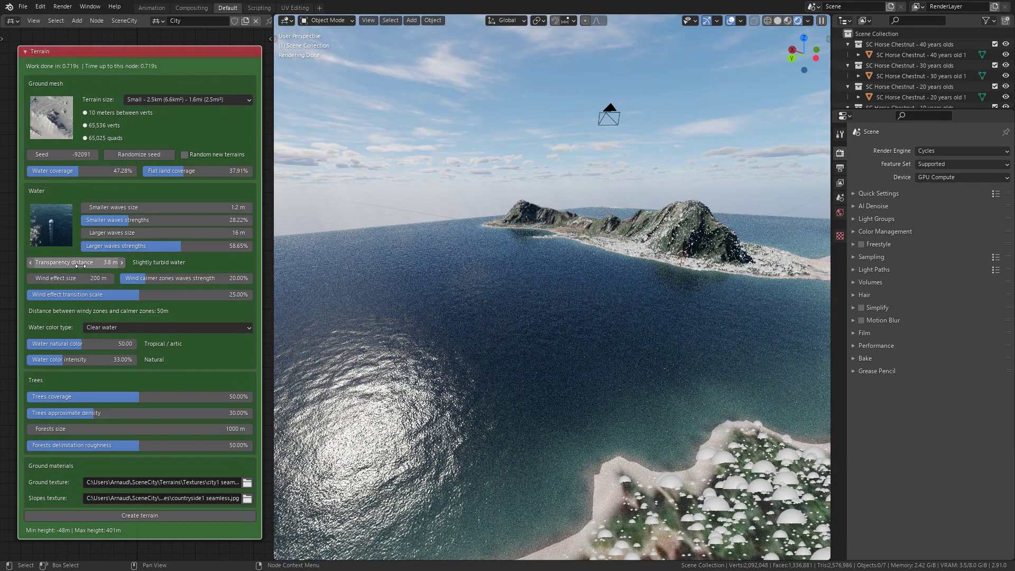
pyautogui.moveTo(91, 264); pyautogui.dragTo(137, 264)
pyautogui.moveTo(38, 264); pyautogui.dragTo(40, 264)
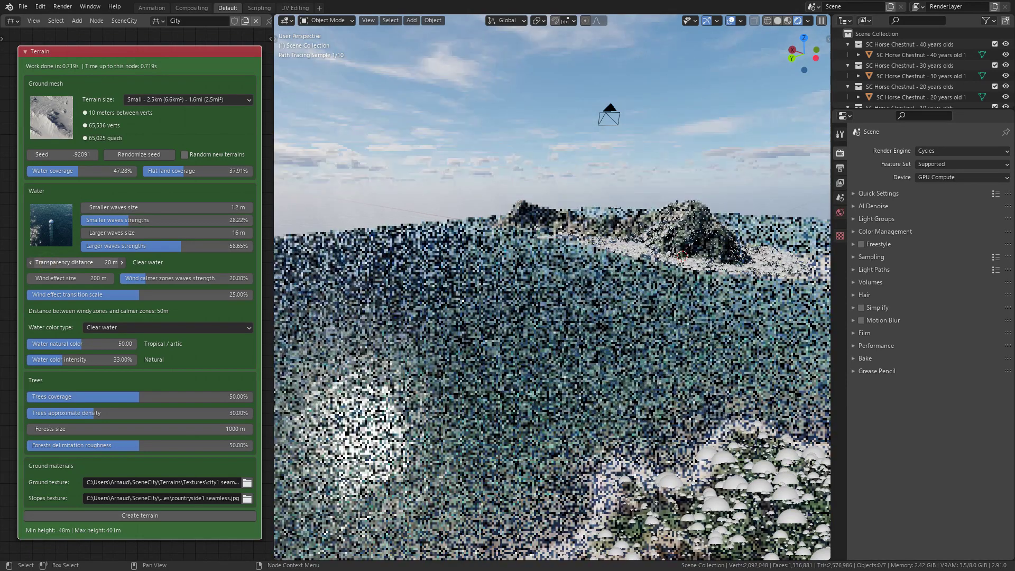
pyautogui.moveTo(106, 262); pyautogui.dragTo(125, 262)
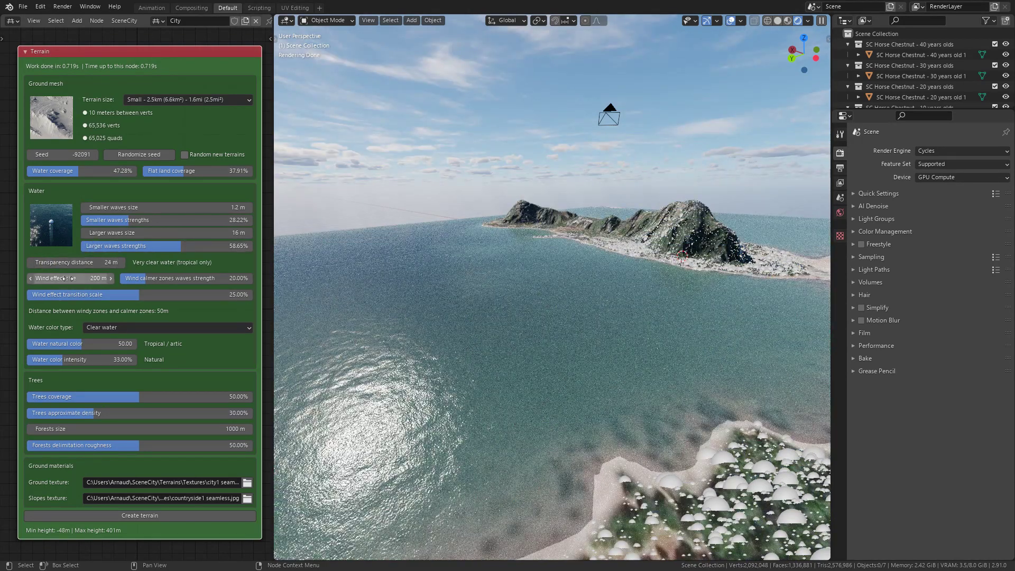
# Set the wind effect size to 200 m
pyautogui.moveTo(608, 337); pyautogui.dragTo(564, 354, button='middle')
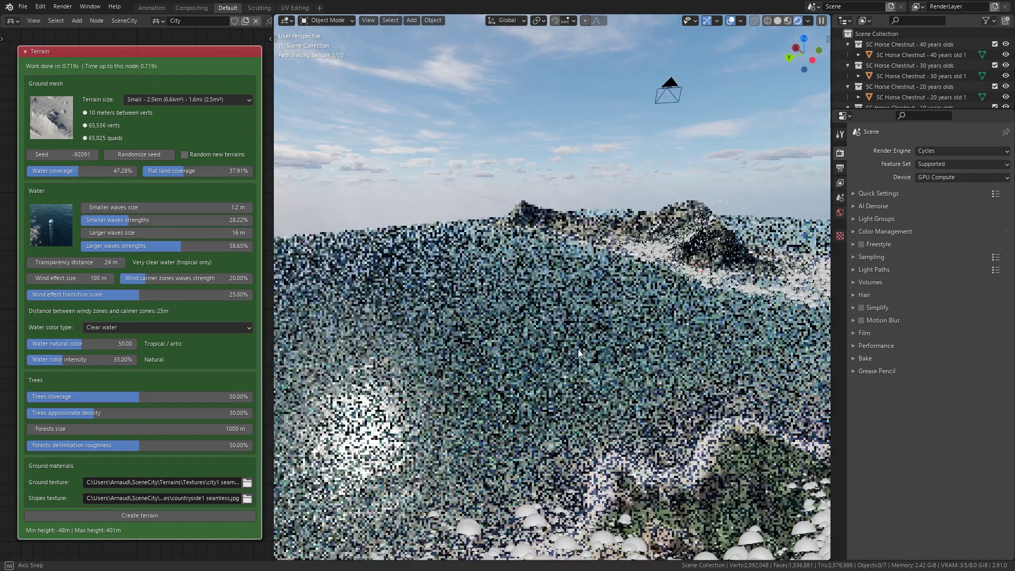
pyautogui.scroll(-8, 563, 354)
pyautogui.moveTo(613, 263); pyautogui.dragTo(591, 299, button='middle')
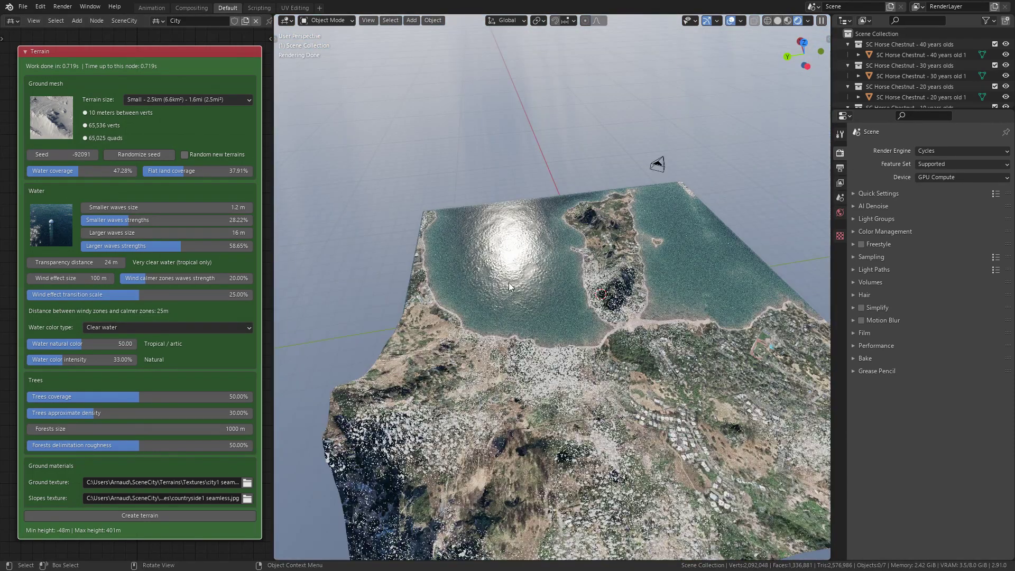
pyautogui.click(61, 279)
pyautogui.write('200')
pyautogui.press('Return')
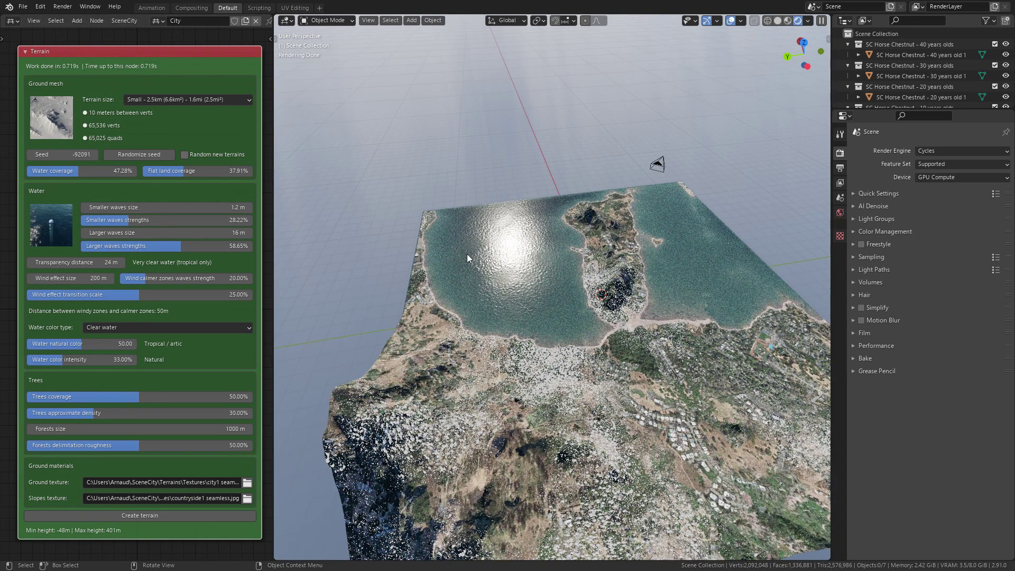
# Set the calmer zones waves strength to 30.87%
pyautogui.moveTo(158, 280); pyautogui.dragTo(127, 281)
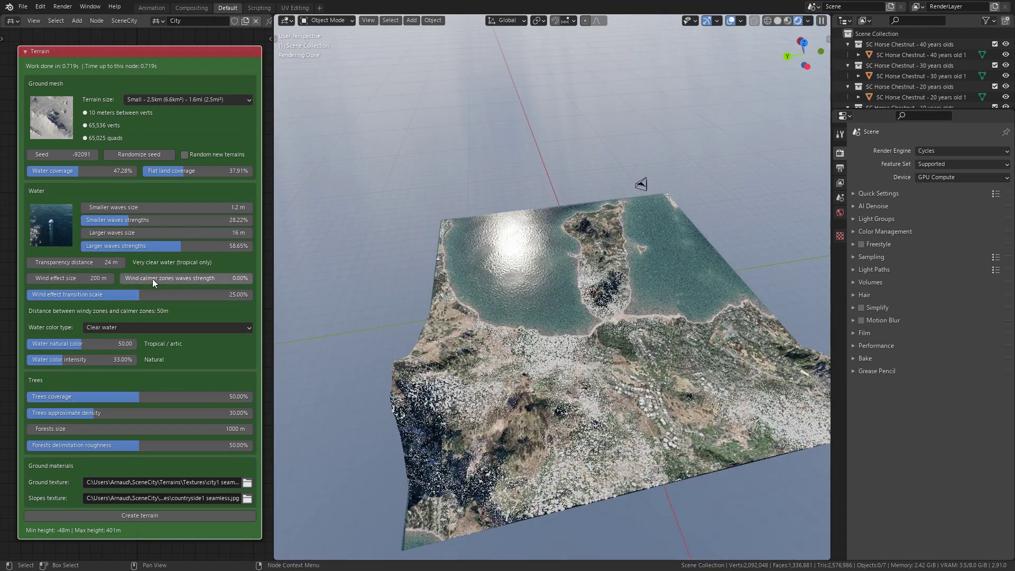
pyautogui.moveTo(146, 278); pyautogui.dragTo(191, 278)
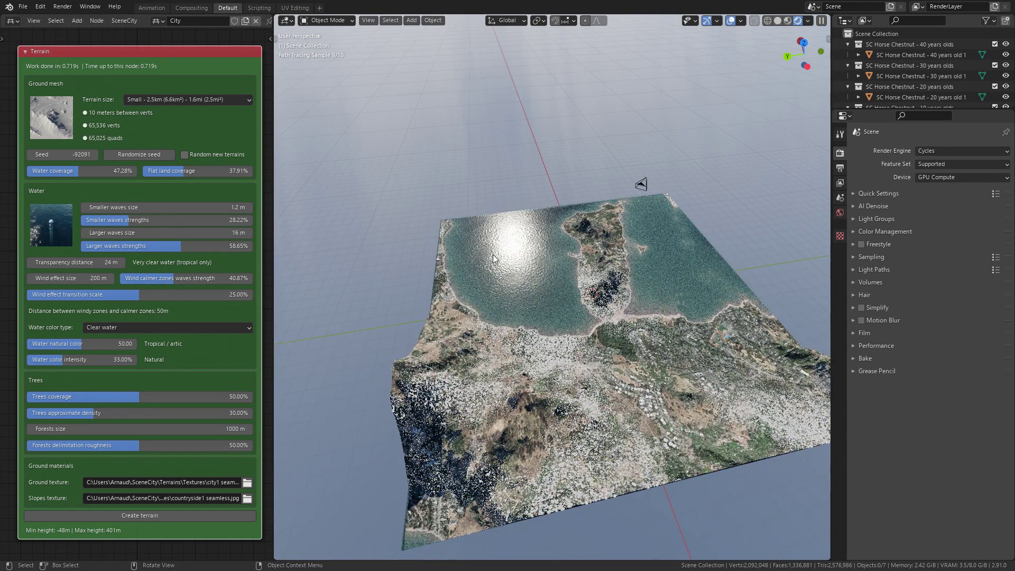
pyautogui.scroll(2, 514, 289)
pyautogui.moveTo(452, 298); pyautogui.dragTo(467, 298, button='middle')
pyautogui.moveTo(175, 279); pyautogui.dragTo(185, 278)
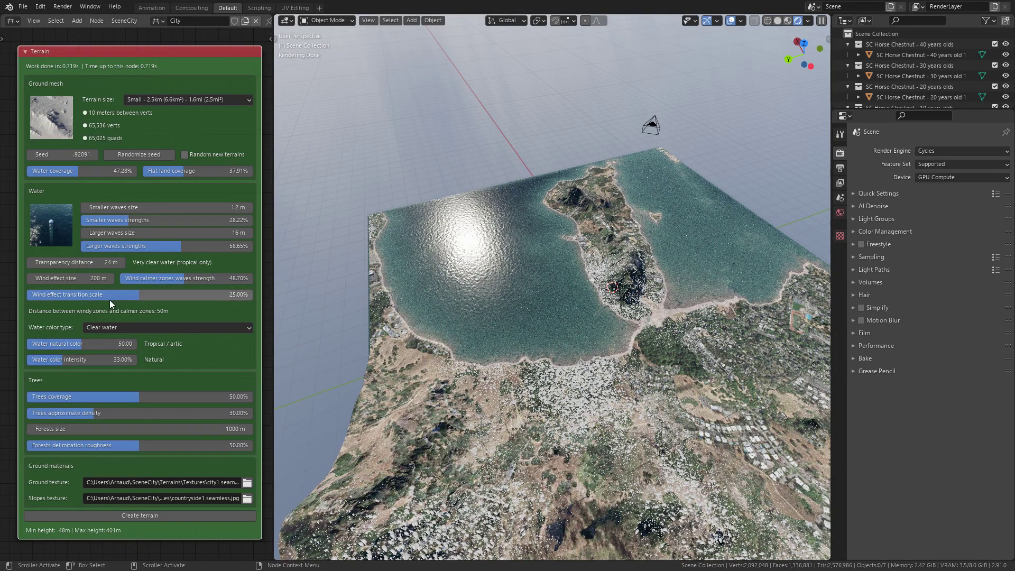
# Set the wind effect transition scale to 31.53%
pyautogui.moveTo(109, 299)
pyautogui.mouseDown()
pyautogui.moveTo(144, 299)
pyautogui.moveTo(43, 299)
pyautogui.mouseUp()
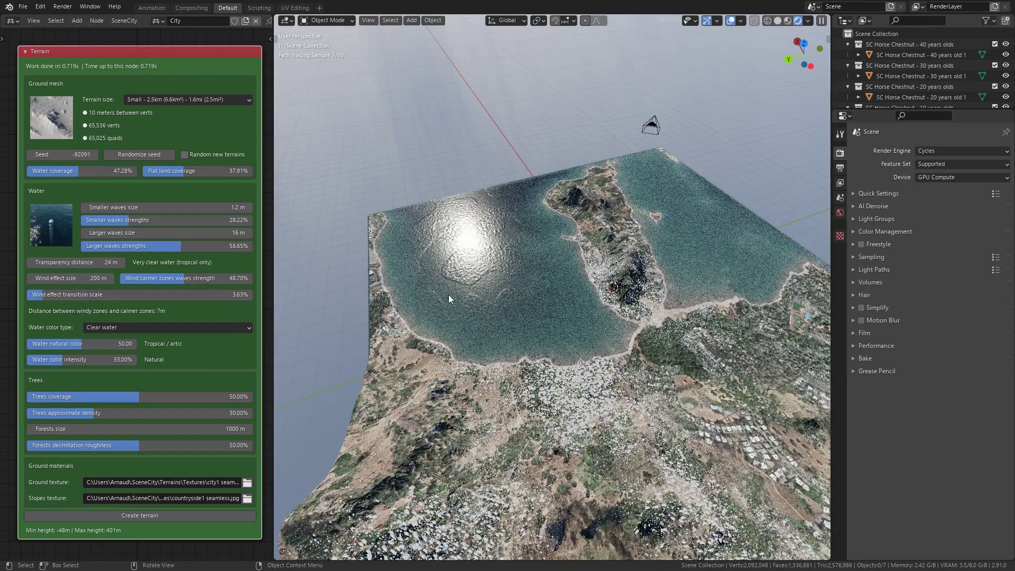
pyautogui.moveTo(449, 294); pyautogui.dragTo(481, 312, button='middle')
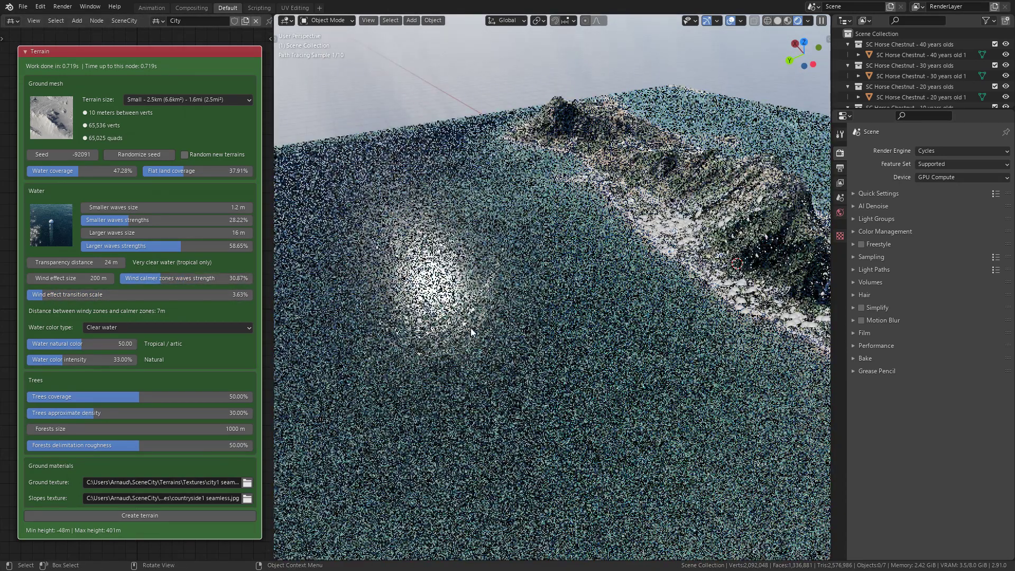
pyautogui.moveTo(471, 328)
pyautogui.mouseDown(button='middle')
pyautogui.moveTo(472, 361)
pyautogui.moveTo(471, 351)
pyautogui.moveTo(491, 355)
pyautogui.mouseUp(button='middle')
pyautogui.moveTo(86, 296); pyautogui.dragTo(168, 296)
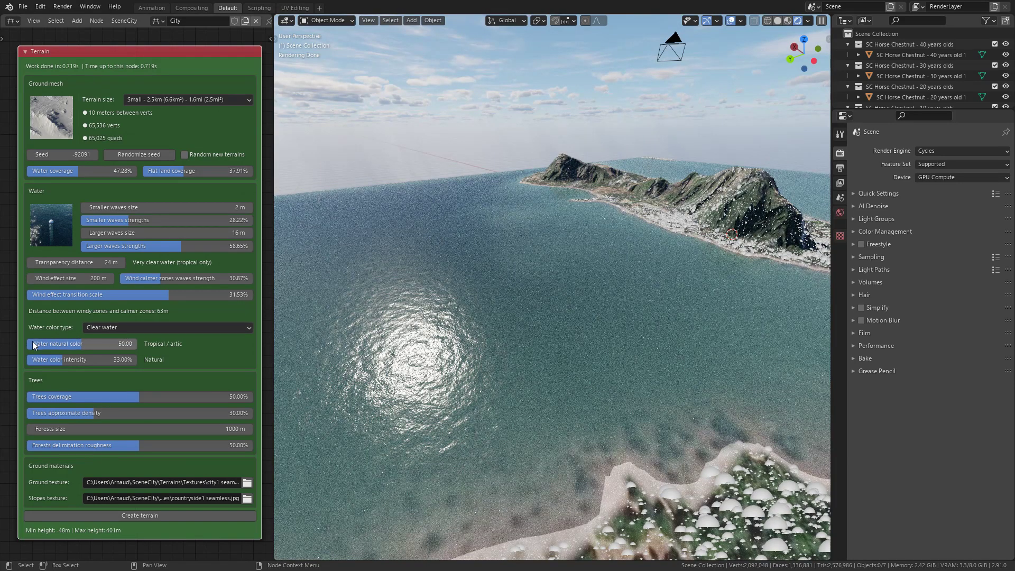
# Try Muddy water at about 90% mud density, then revert the water color type to Clear water
pyautogui.click(107, 328)
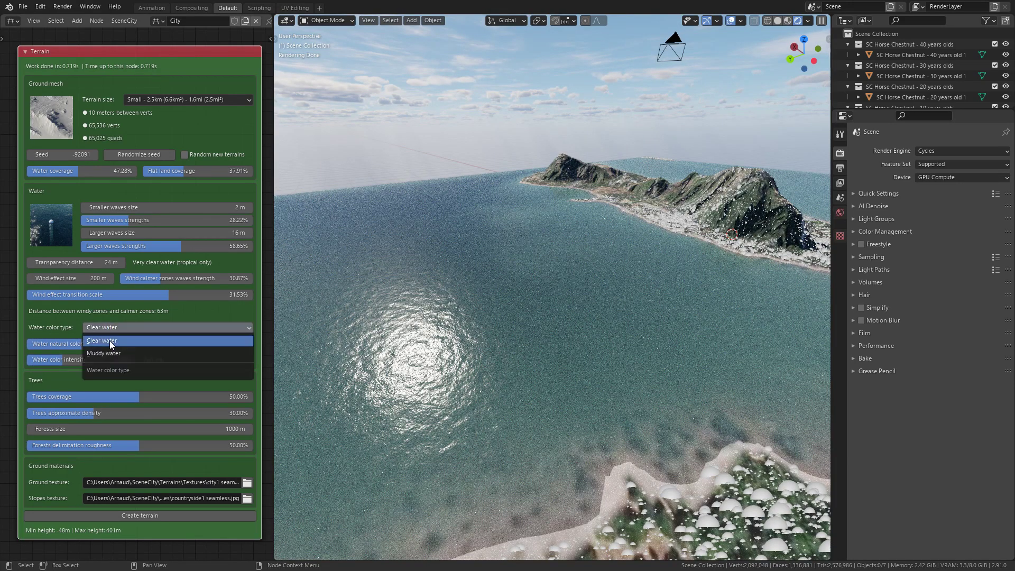
pyautogui.click(112, 356)
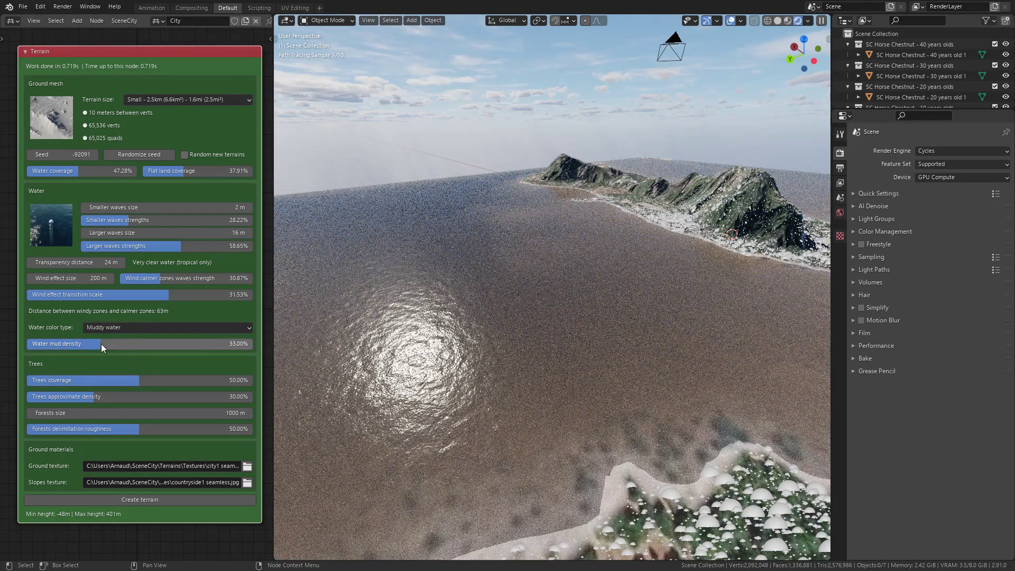
pyautogui.moveTo(104, 344); pyautogui.dragTo(227, 344)
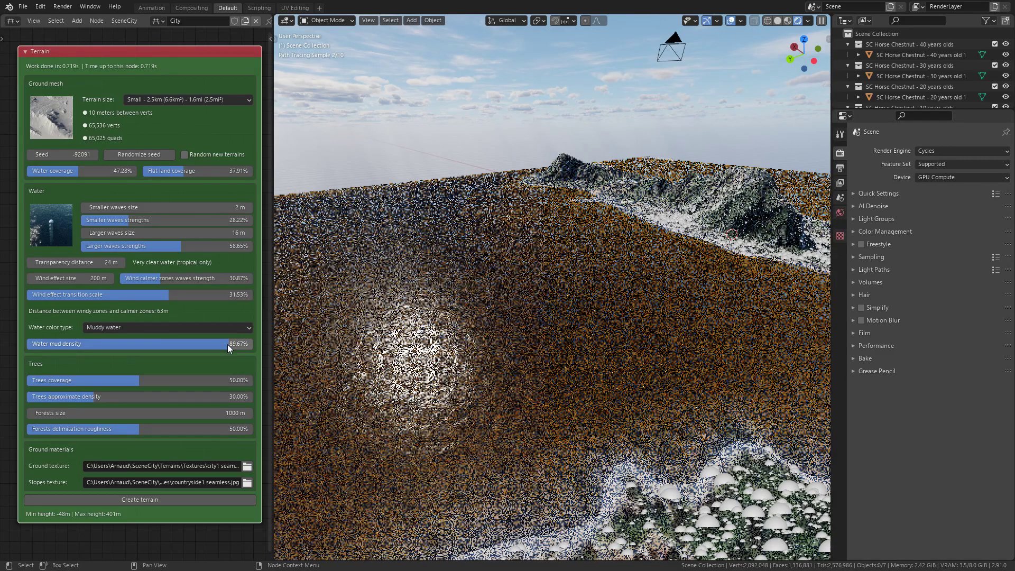
pyautogui.scroll(-4, 487, 309)
pyautogui.scroll(4, 486, 313)
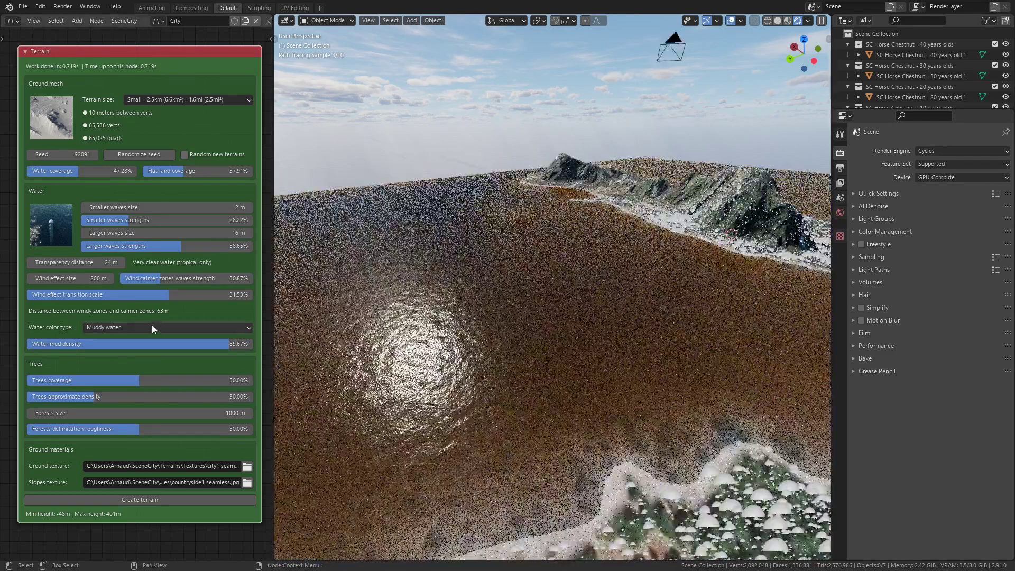
pyautogui.click(151, 327)
pyautogui.click(114, 343)
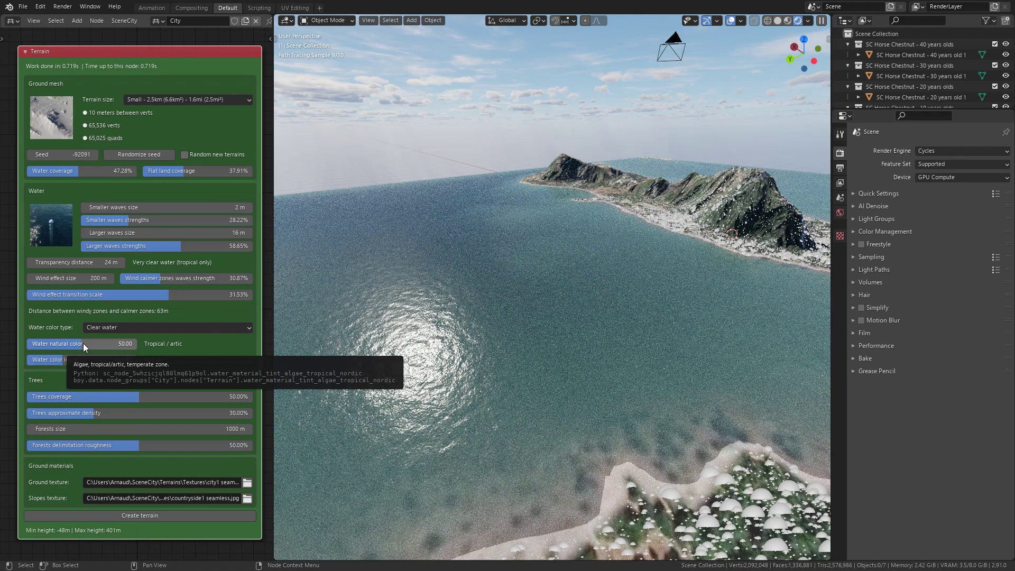
# Shift the water natural color toward algae green, settling at 43.46
pyautogui.moveTo(84, 344); pyautogui.dragTo(51, 344)
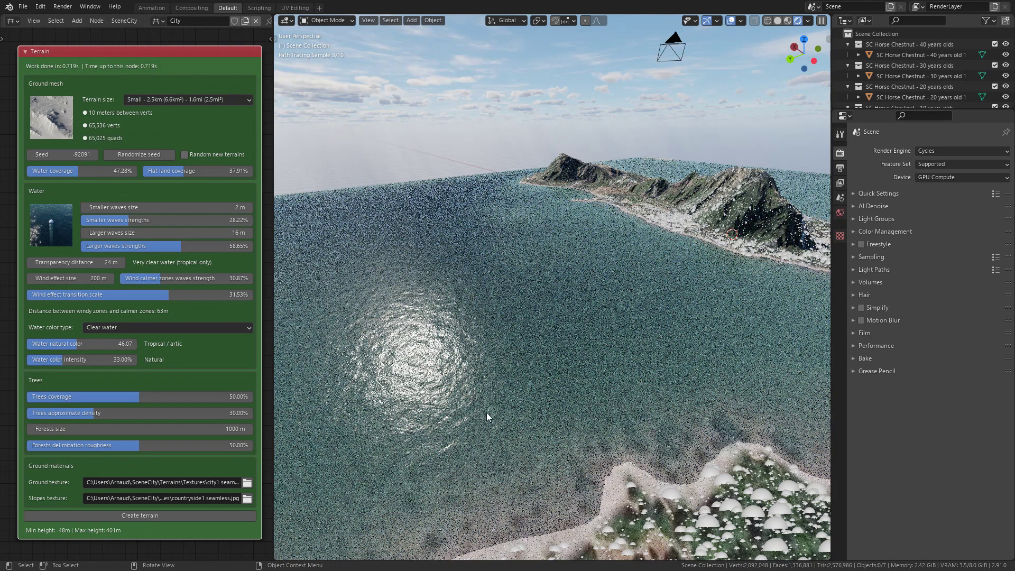
pyautogui.moveTo(78, 344); pyautogui.dragTo(41, 343)
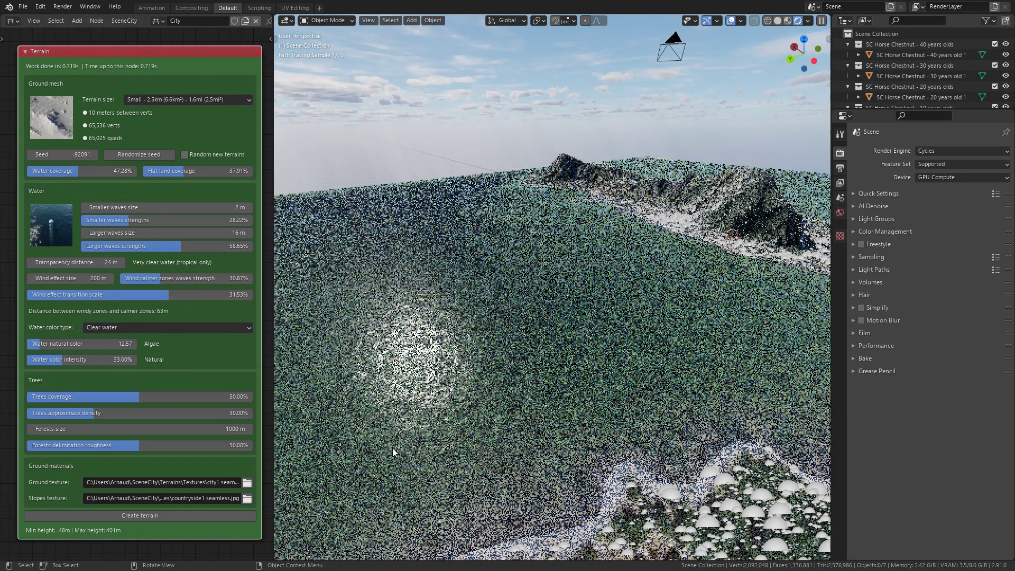
pyautogui.moveTo(404, 442); pyautogui.dragTo(465, 442, button='middle')
pyautogui.moveTo(74, 343); pyautogui.dragTo(26, 343)
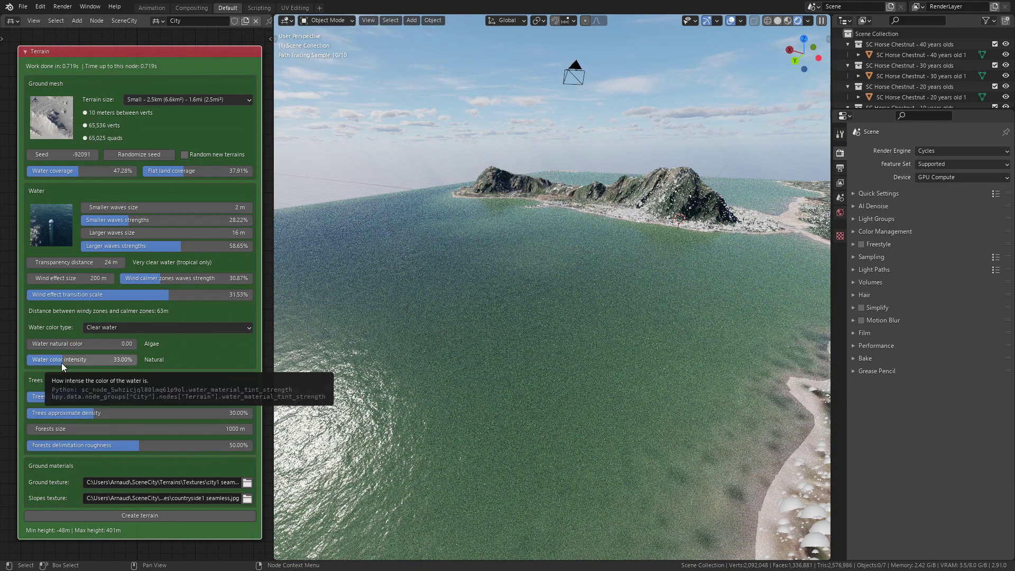
# Tune the water color intensity, settling at 37.19%
pyautogui.moveTo(68, 360); pyautogui.dragTo(127, 345)
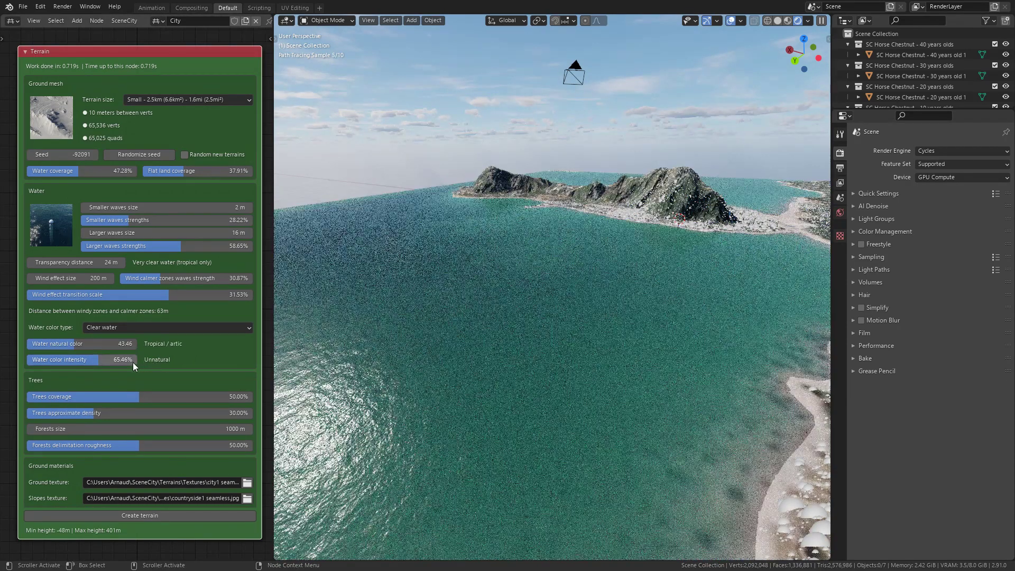
pyautogui.moveTo(103, 359); pyautogui.dragTo(57, 360)
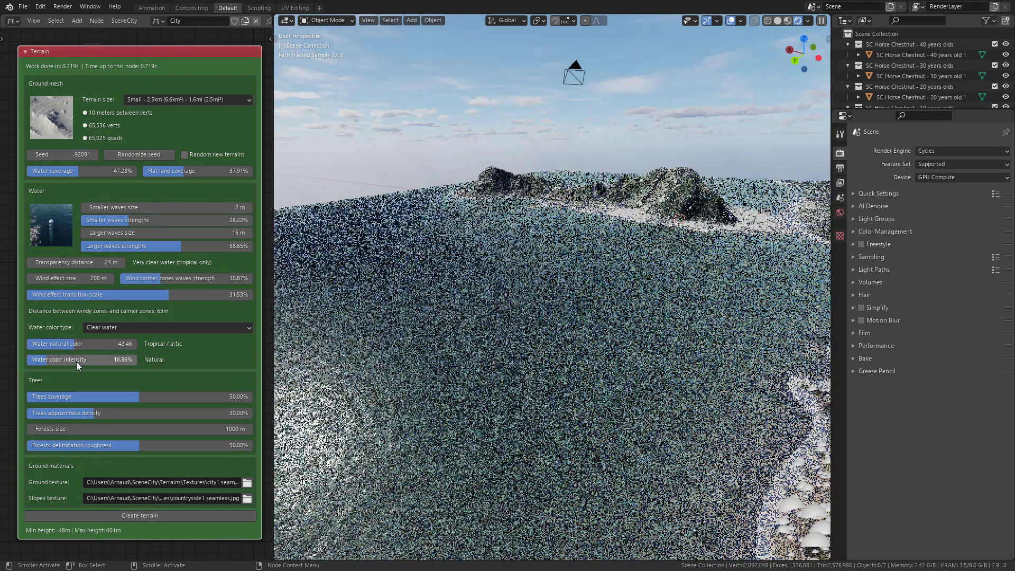
pyautogui.moveTo(76, 362); pyautogui.dragTo(114, 360)
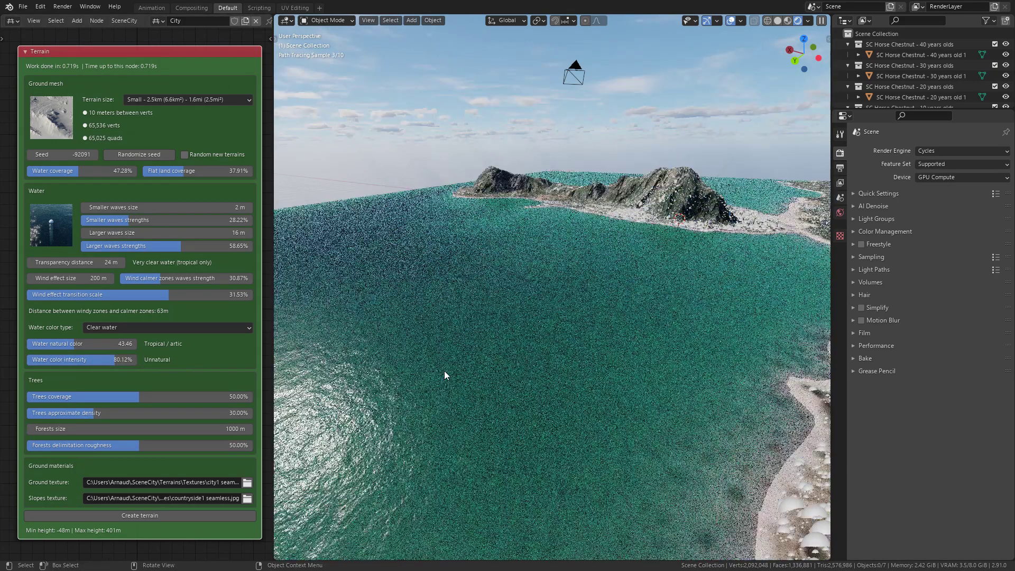
pyautogui.moveTo(106, 360); pyautogui.dragTo(76, 359)
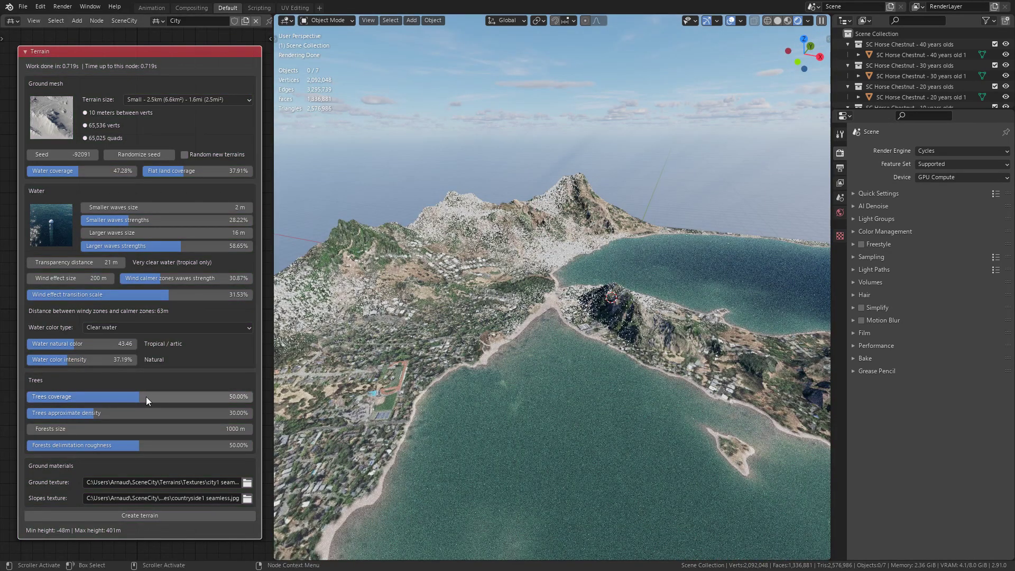
pyautogui.moveTo(582, 312); pyautogui.dragTo(486, 319, button='middle')
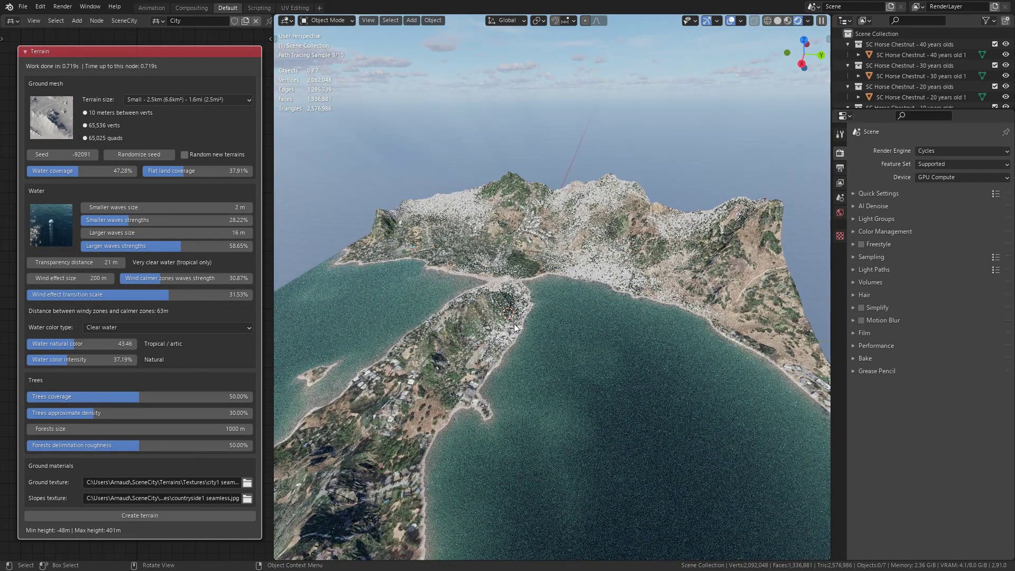
# Switch to solid shading and set tree coverage to 52.56% and density to 22.31%
pyautogui.press('z')
pyautogui.click(571, 331)
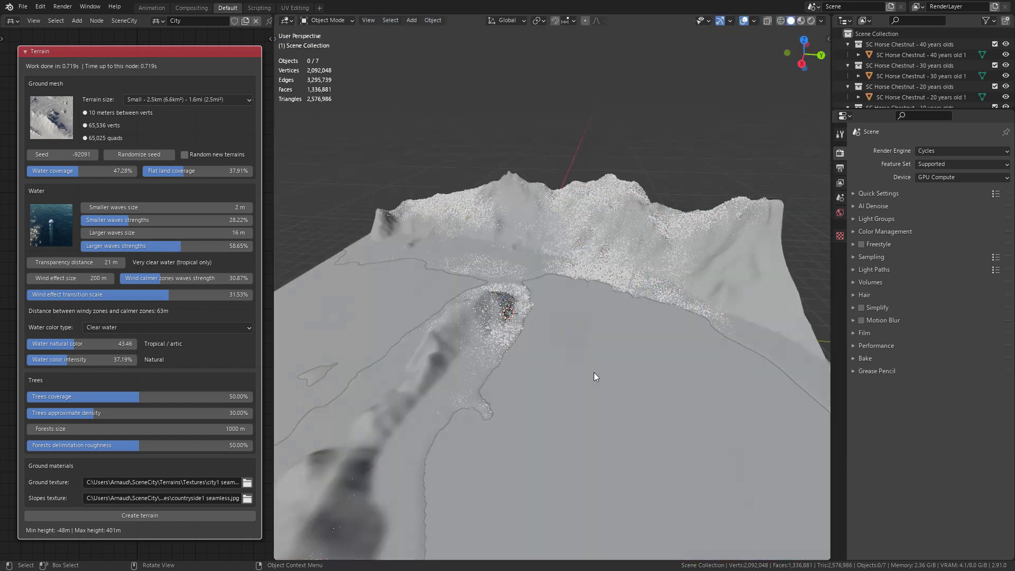
pyautogui.moveTo(139, 400); pyautogui.dragTo(88, 396)
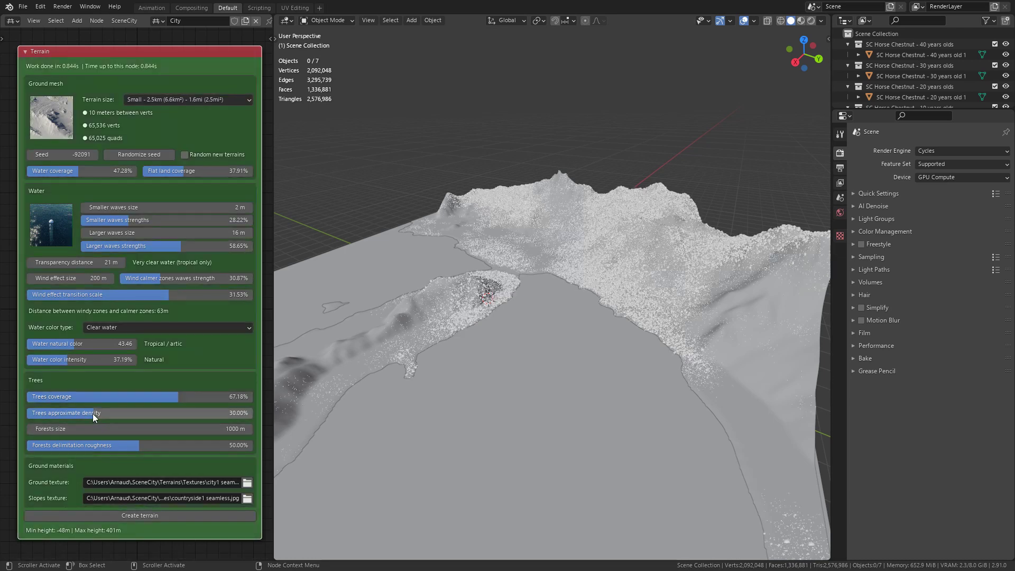
pyautogui.moveTo(92, 414)
pyautogui.mouseDown()
pyautogui.moveTo(153, 413)
pyautogui.moveTo(33, 413)
pyautogui.moveTo(87, 413)
pyautogui.mouseUp()
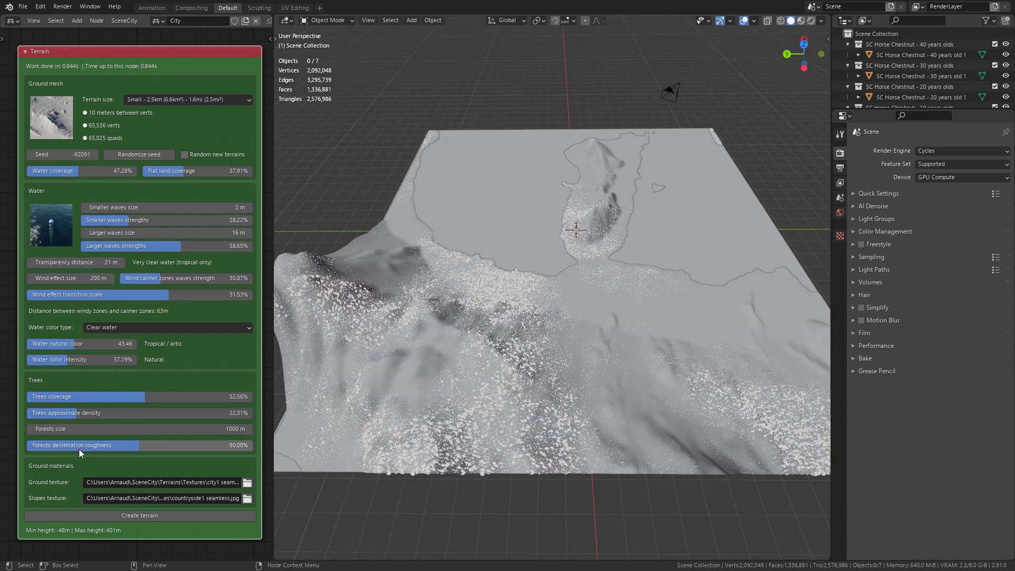
# Regenerate the terrain at Medium (5 km) size
pyautogui.moveTo(530, 372); pyautogui.dragTo(510, 377, button='middle')
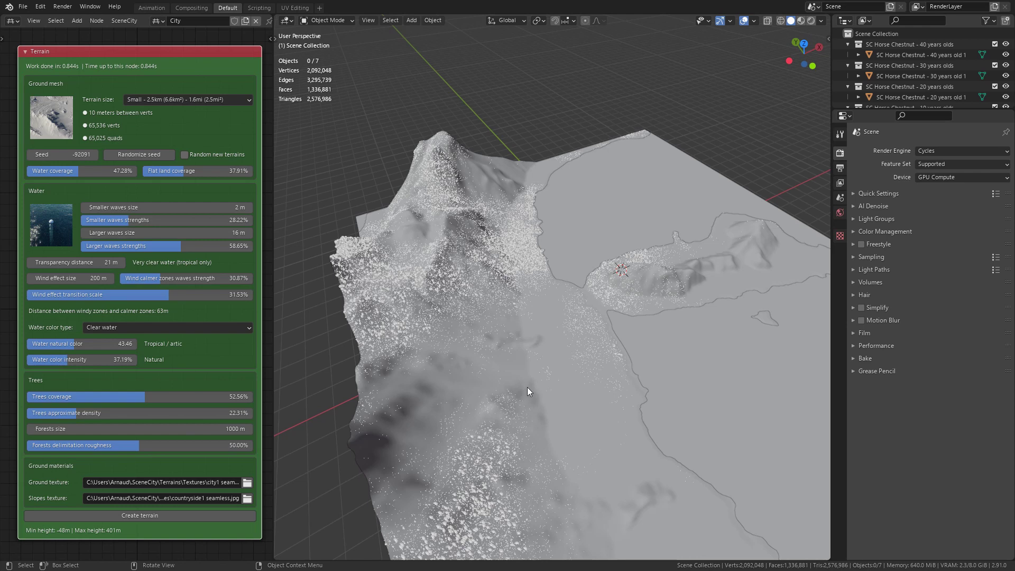
pyautogui.click(188, 100)
pyautogui.click(187, 112)
pyautogui.click(140, 516)
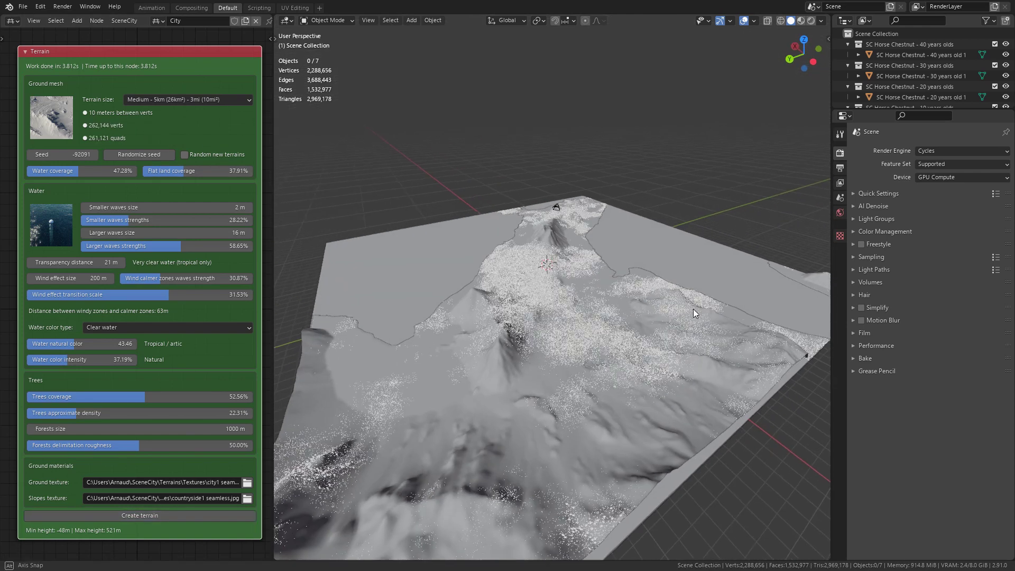
# Set Forests size to 100 m and regenerate the terrain
pyautogui.moveTo(693, 309); pyautogui.dragTo(633, 348, button='middle')
pyautogui.click(140, 429)
pyautogui.write('100')
pyautogui.click(140, 516)
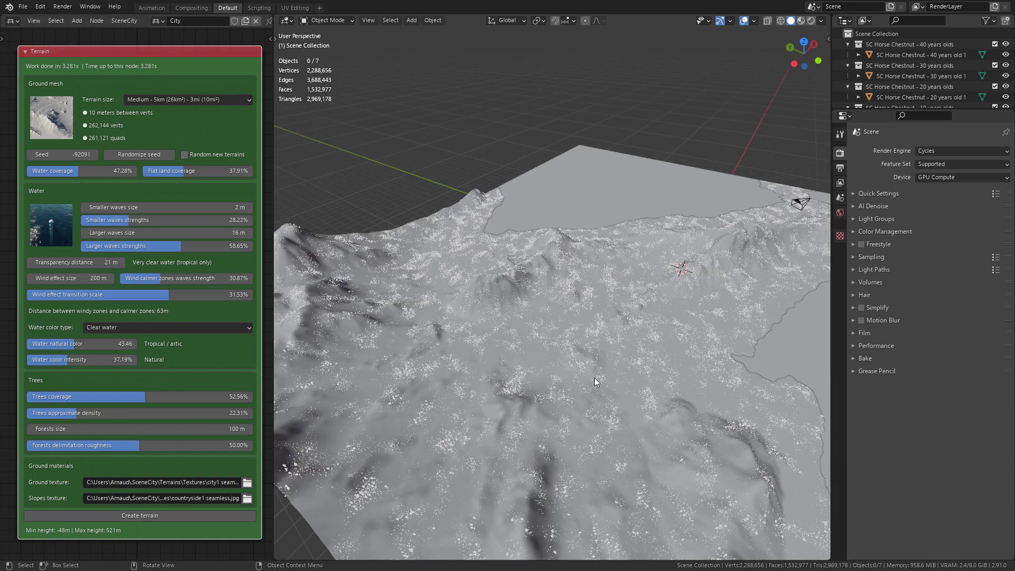
# Change Forests size to 2000 m so trees gather into broad forest patches
pyautogui.moveTo(595, 382); pyautogui.dragTo(478, 366, button='middle')
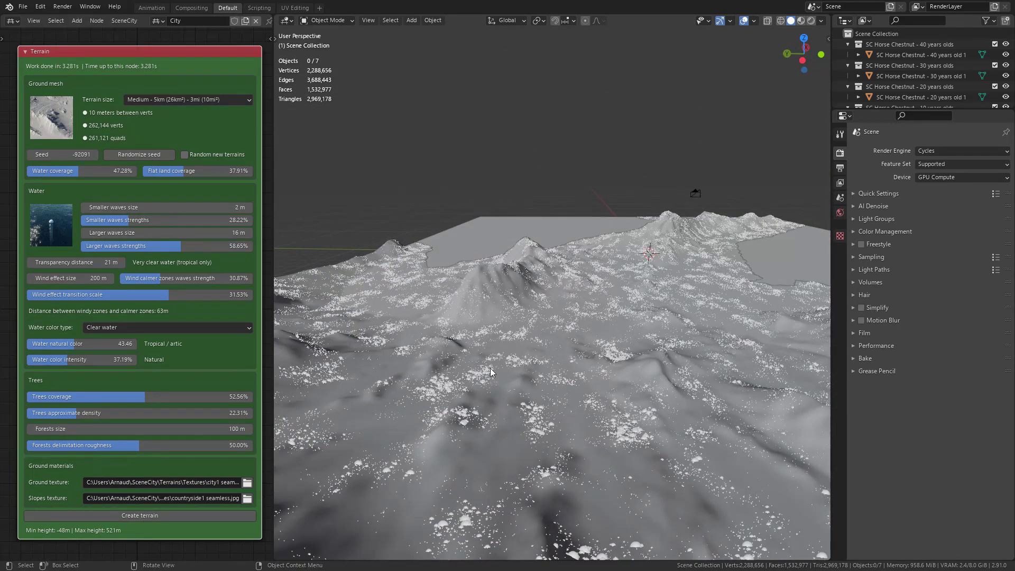
pyautogui.moveTo(372, 330); pyautogui.dragTo(464, 377, button='middle')
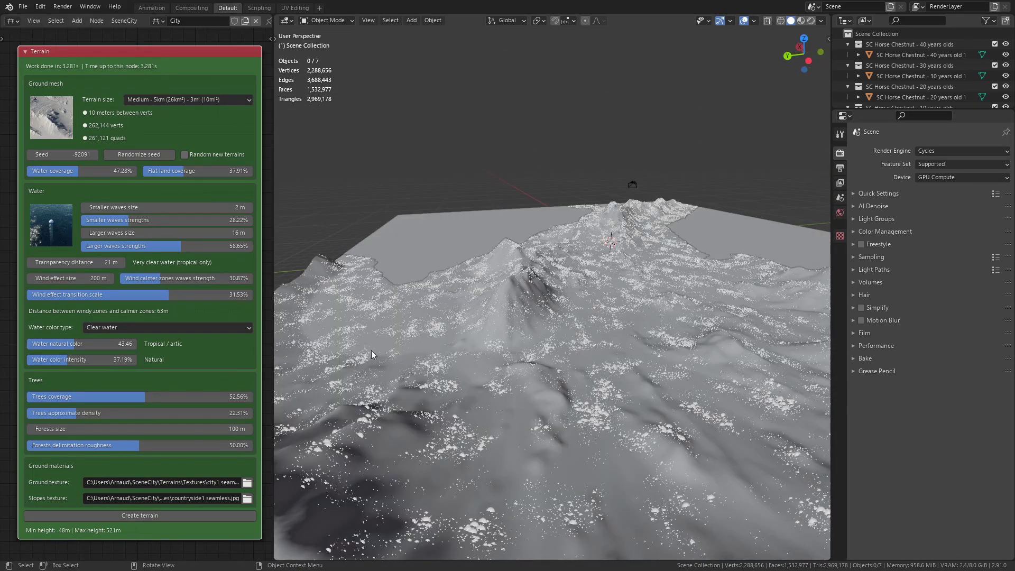
pyautogui.click(143, 429)
pyautogui.write('200')
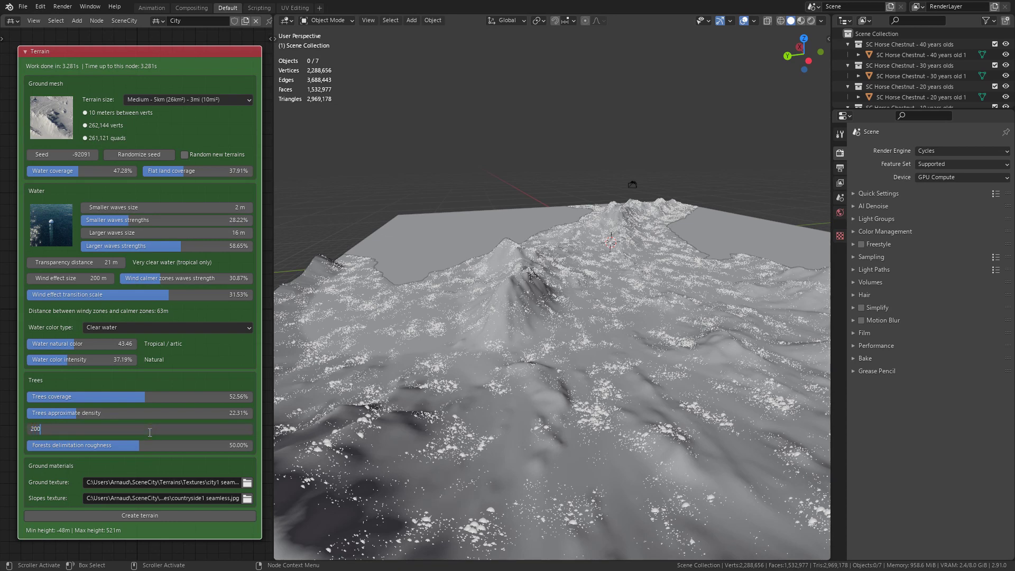
pyautogui.write('0')
pyautogui.press('Return')
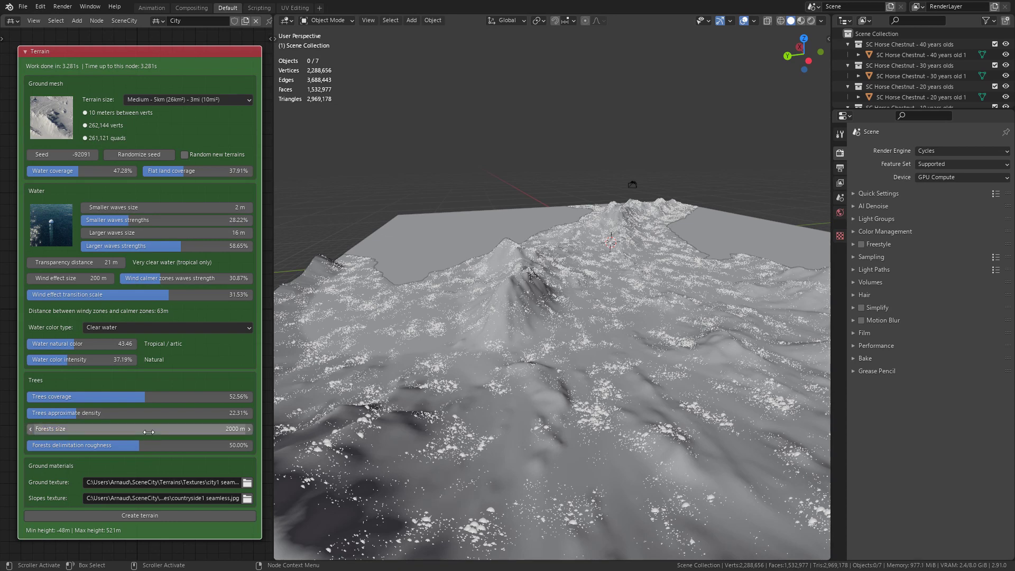
pyautogui.moveTo(623, 368); pyautogui.dragTo(530, 289, button='middle')
# Lower the forests delimitation roughness to 90.51% in the terrain node settings
pyautogui.scroll(2, 530, 288)
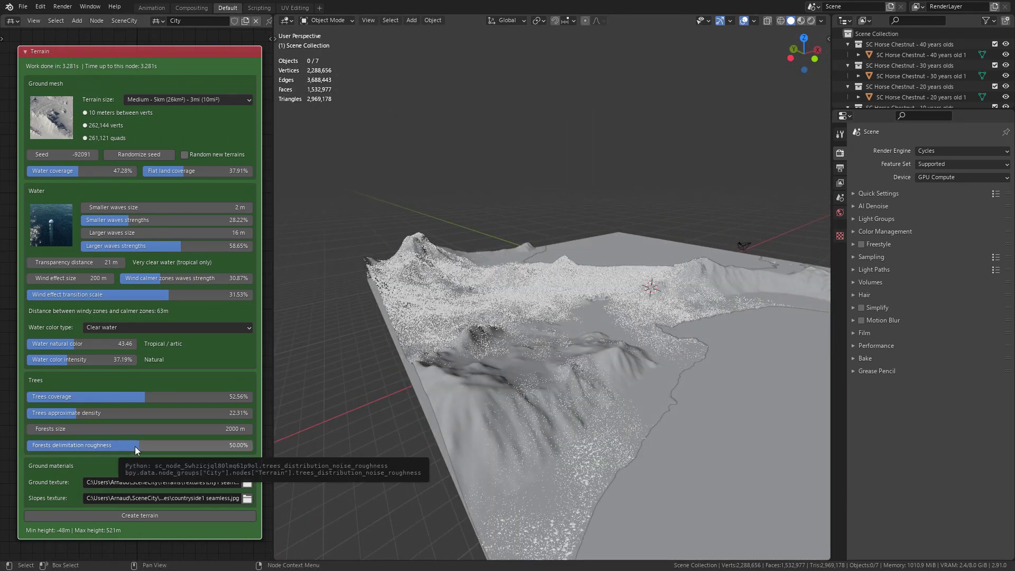
pyautogui.moveTo(138, 446); pyautogui.dragTo(109, 446)
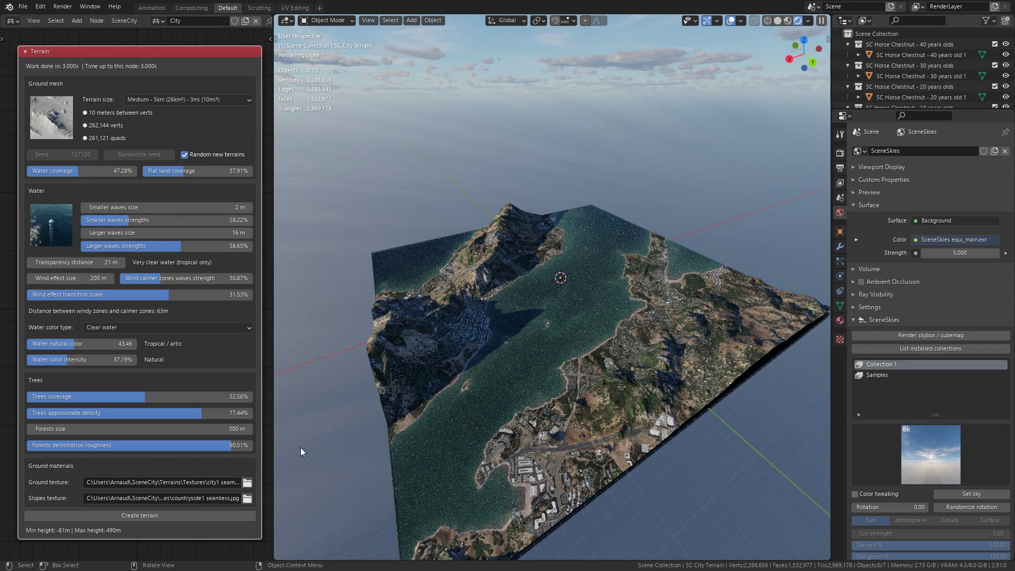
# Switch the ground texture to city5 seamless.jpg, then browse textures for the slopes
pyautogui.click(248, 482)
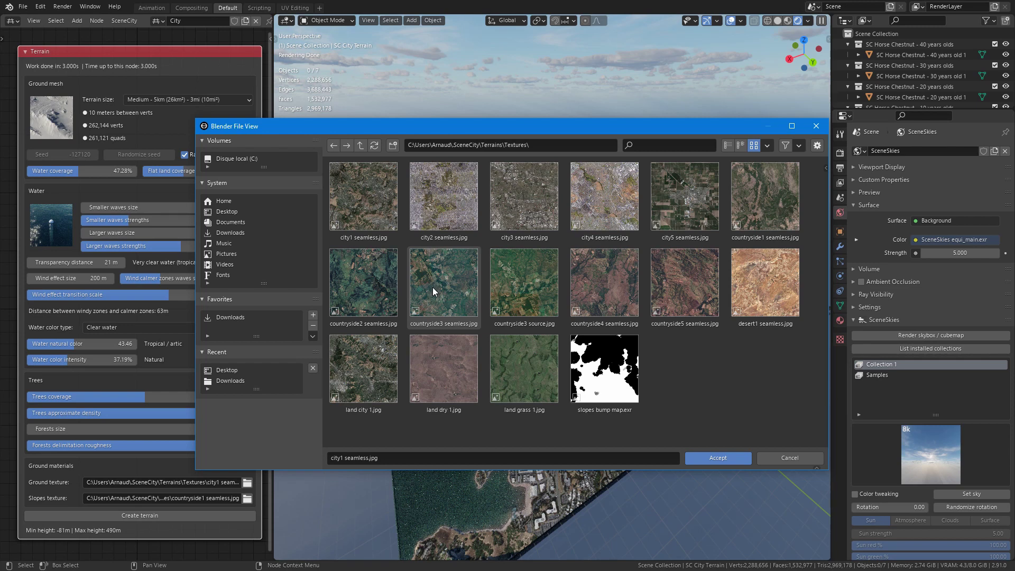
pyautogui.click(687, 206)
pyautogui.click(706, 460)
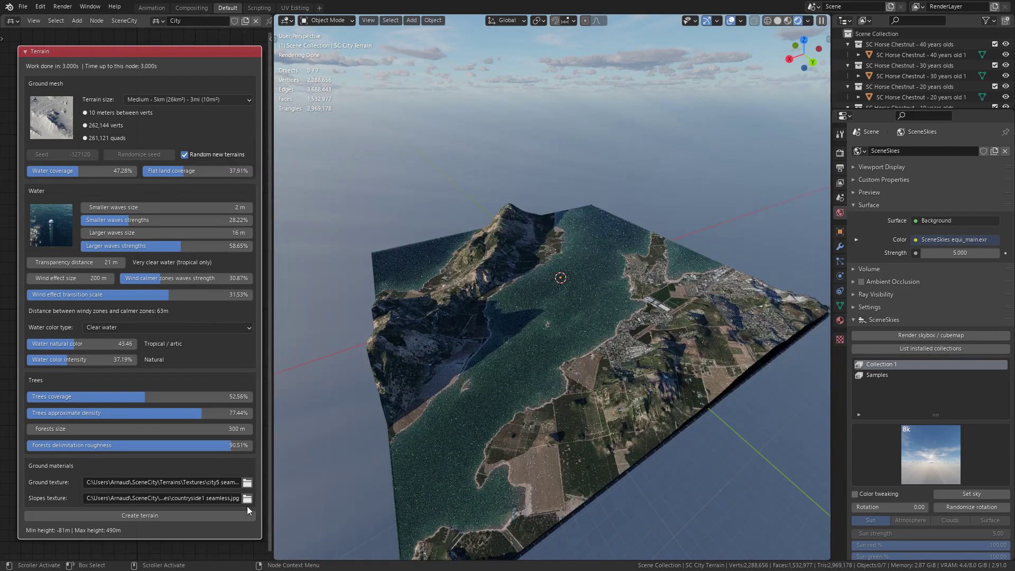
pyautogui.click(251, 498)
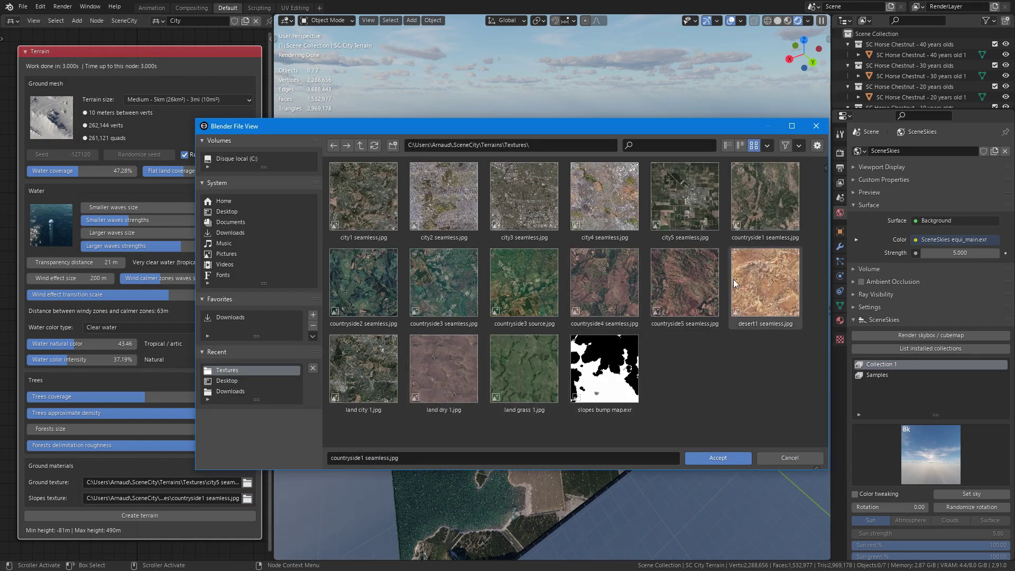